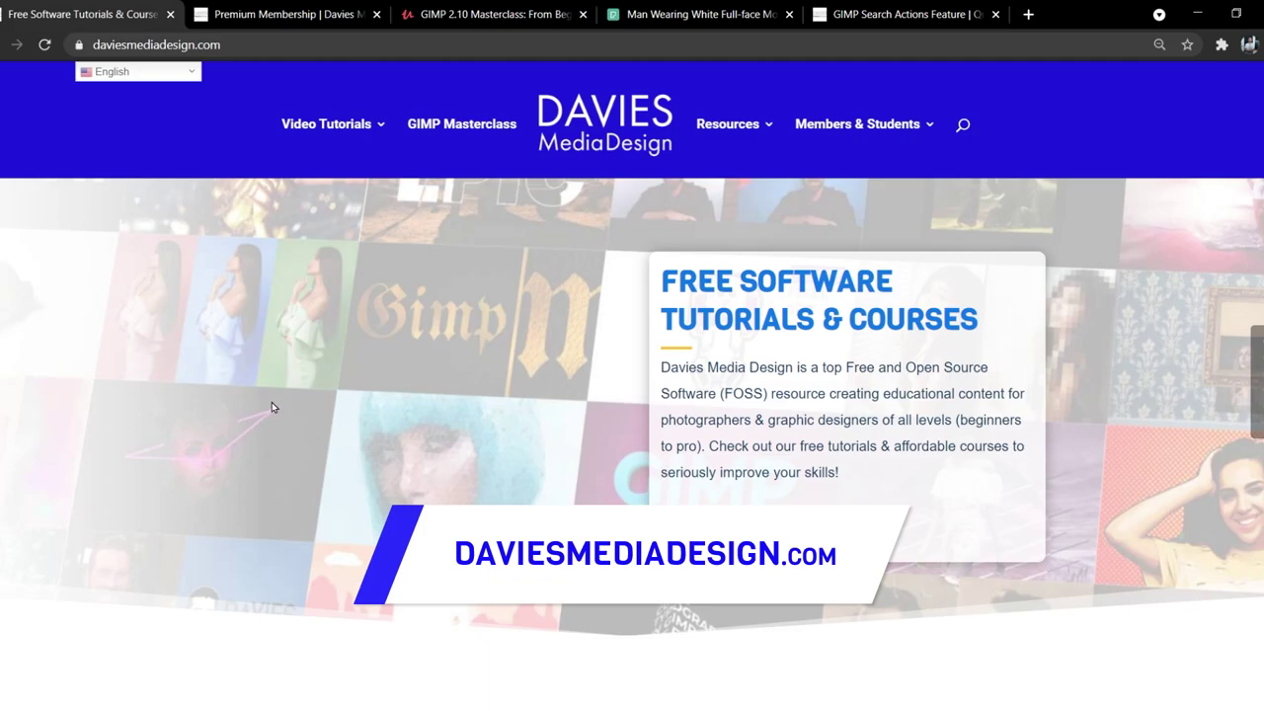
Step: Scroll down the Davies Media Design homepage, then switch to the Udemy GIMP 2.10 Masterclass tab
scroll(272, 407, down, 9)
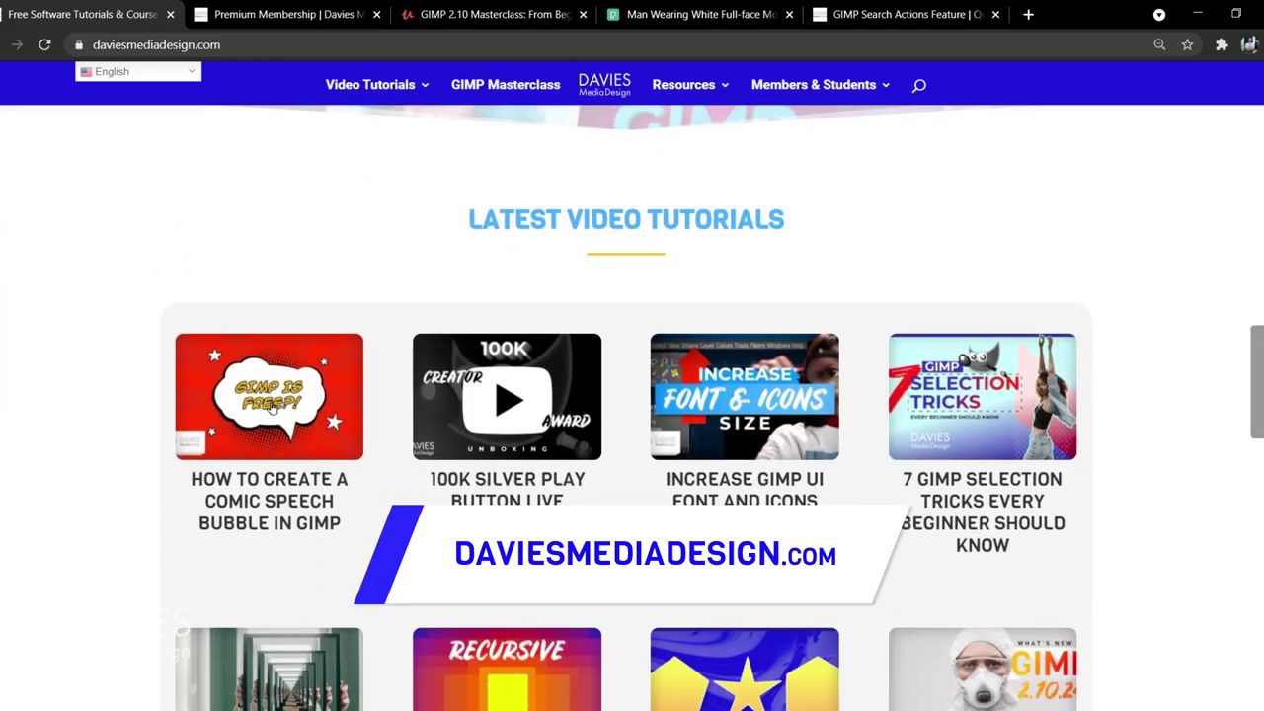
scroll(271, 407, down, 15)
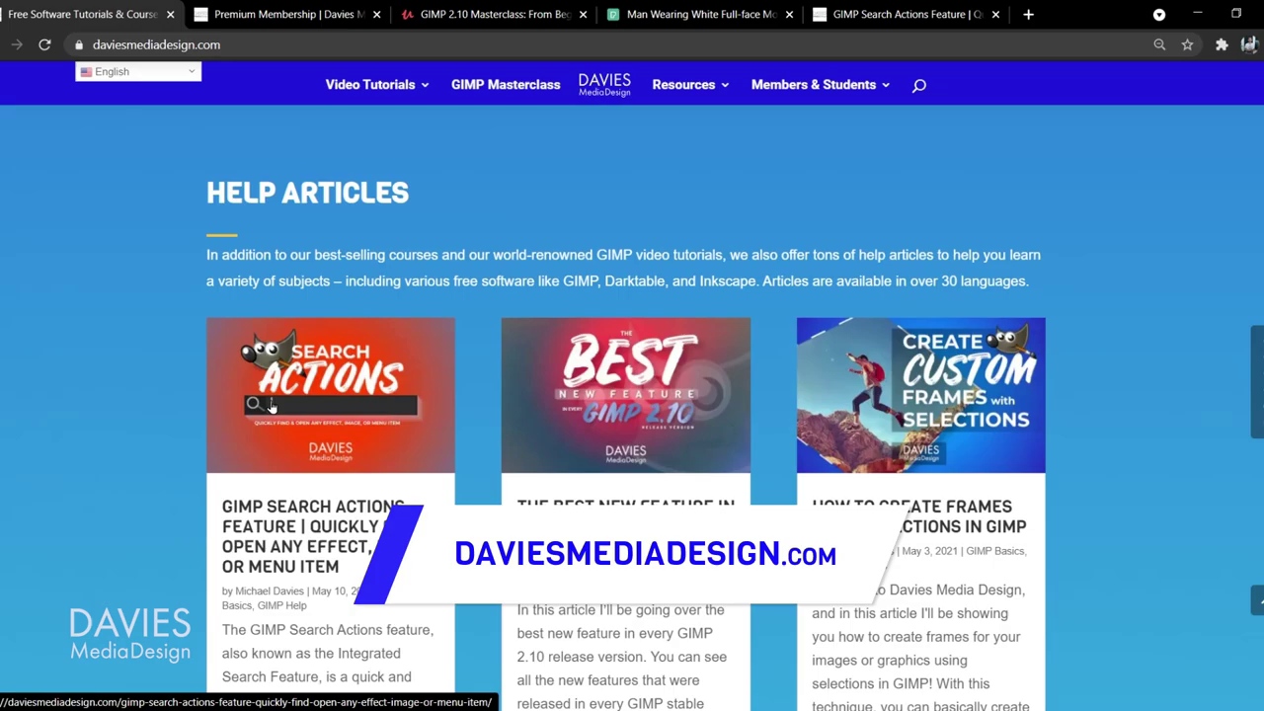
scroll(271, 406, down, 15)
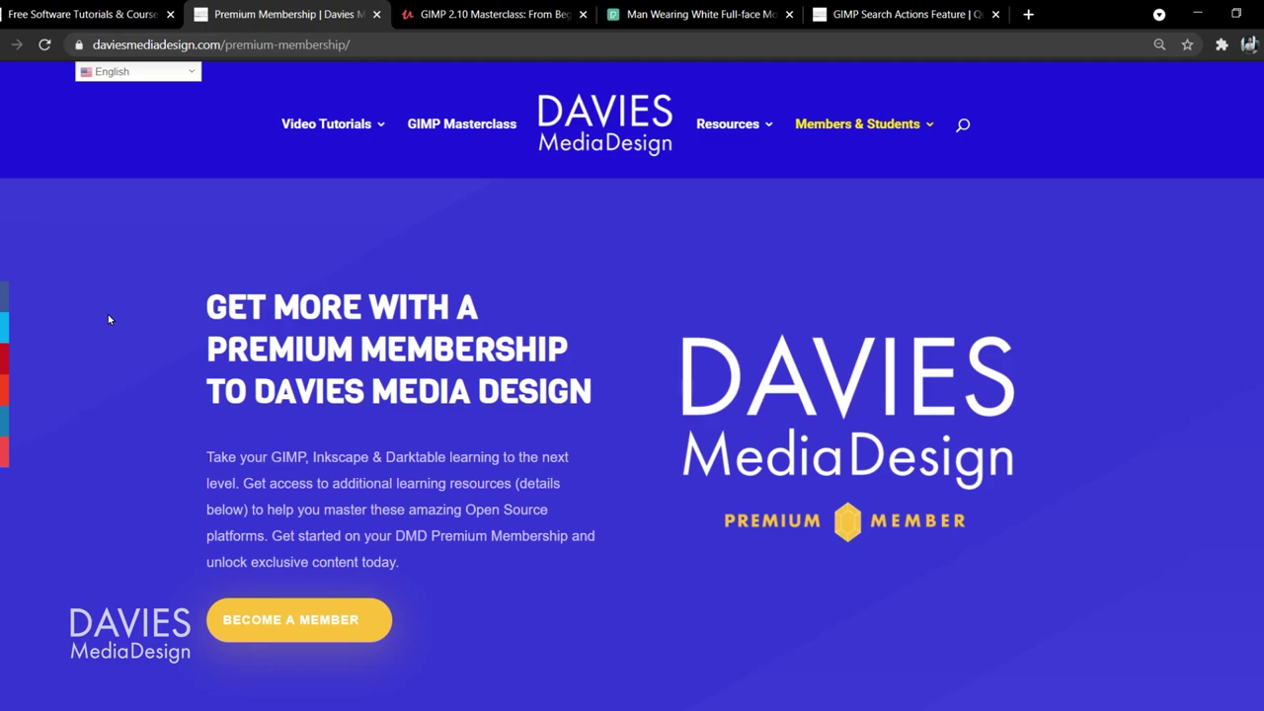
key(ctrl+Tab)
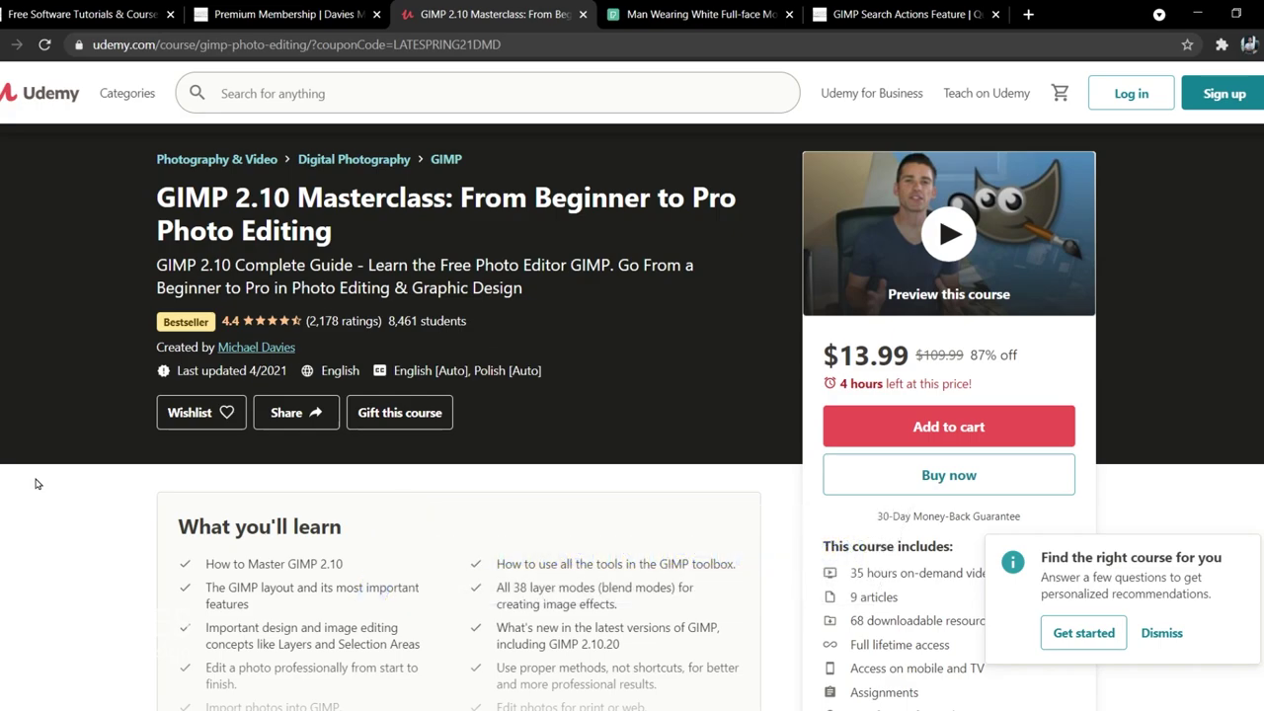
Step: Go to the Pexels astronaut tab and choose the Large 1920 × 1280 download size
key(ctrl+Tab)
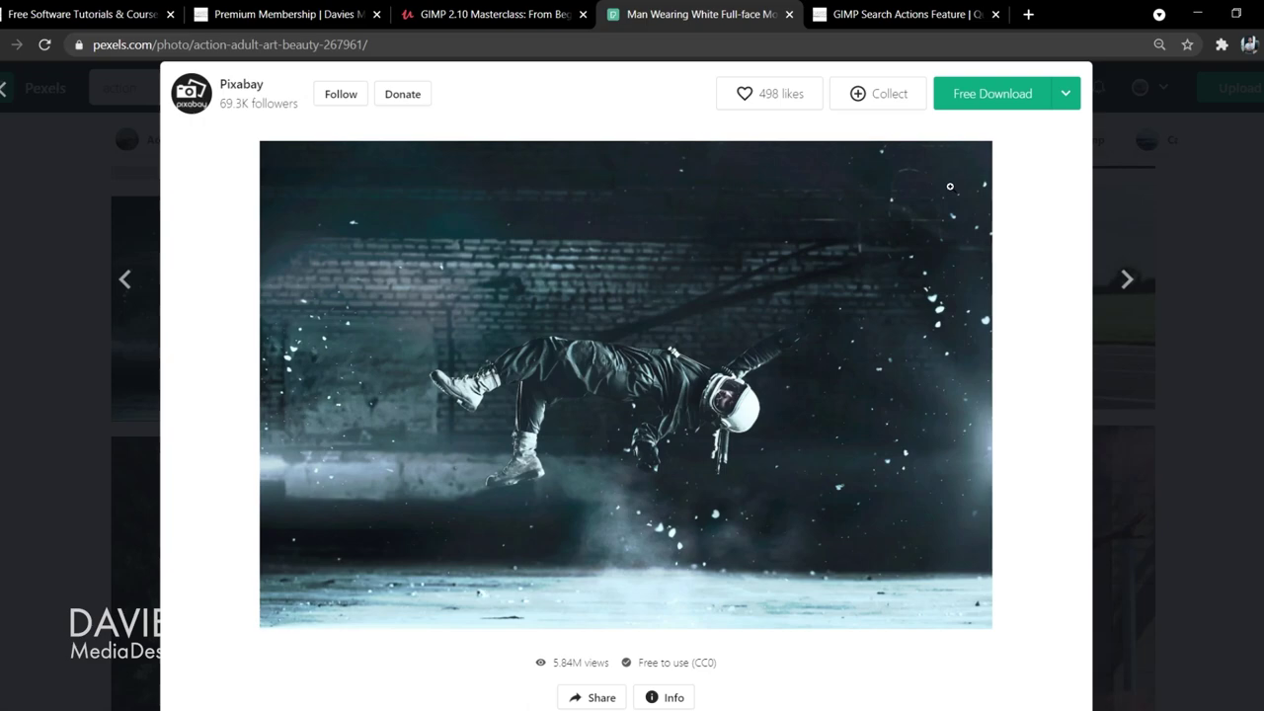
click(1063, 97)
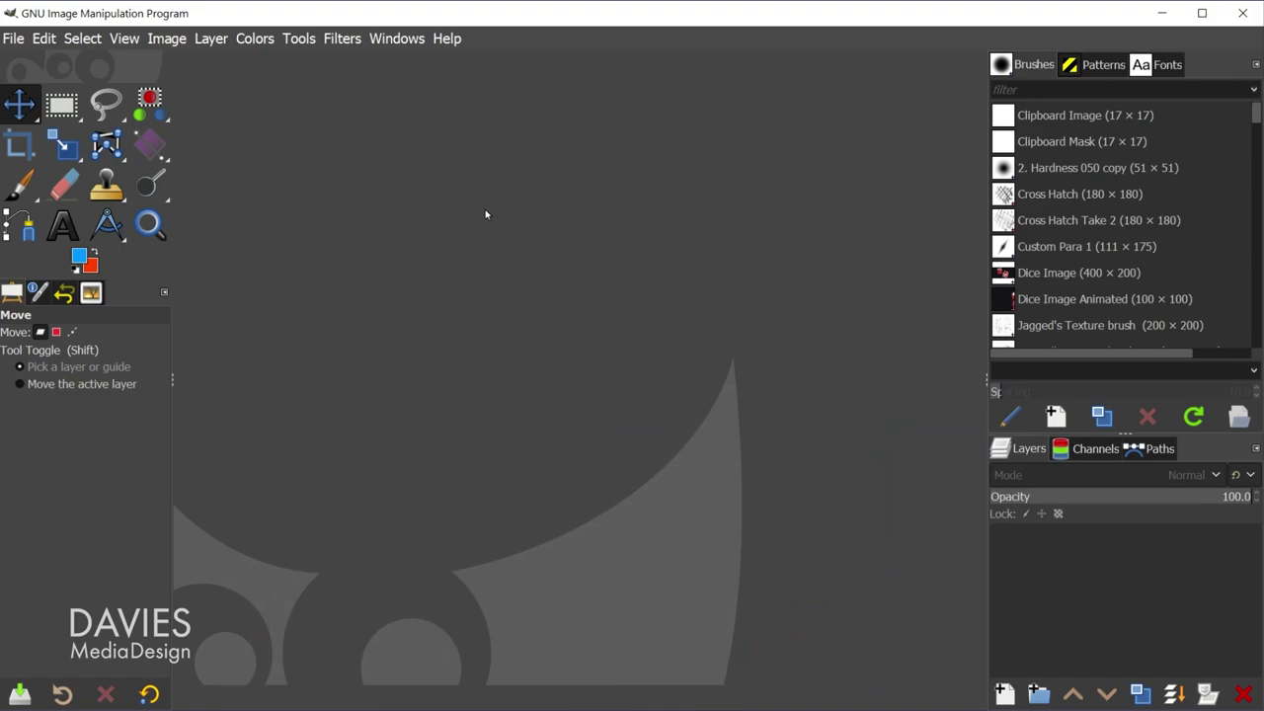
Step: Launch Search and Run a Command from GIMP's Help menu
click(446, 41)
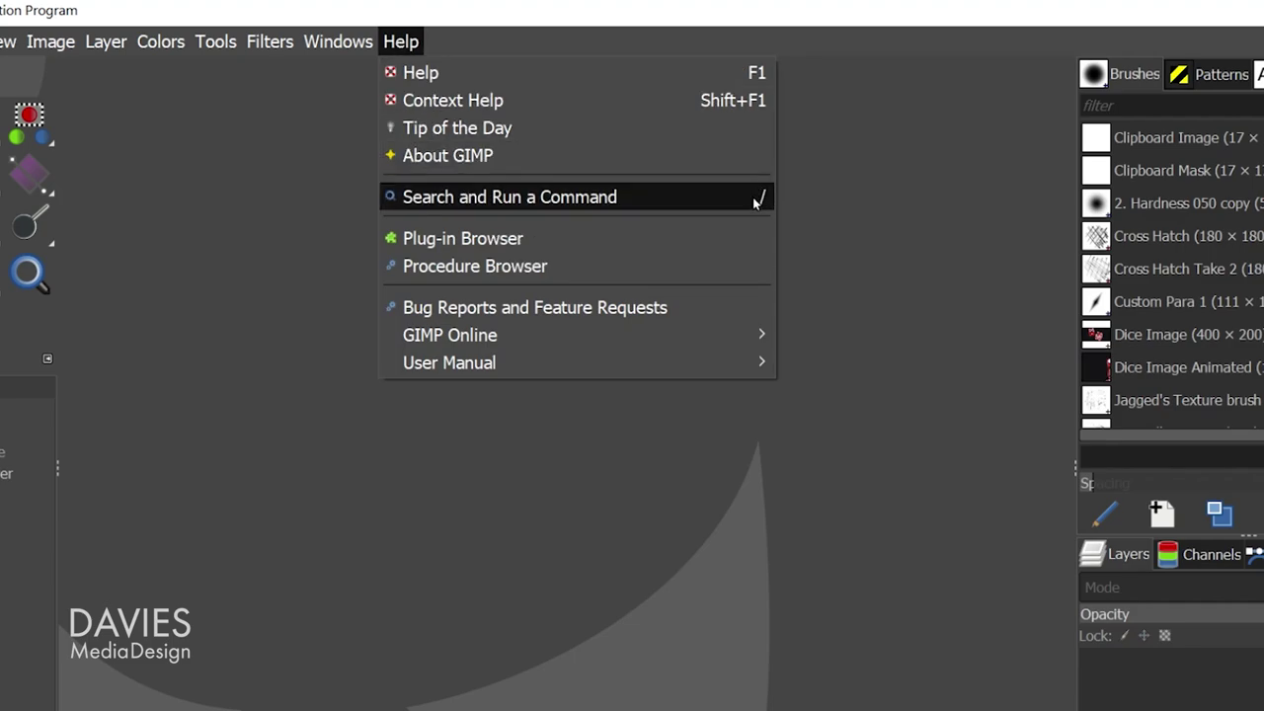
click(529, 199)
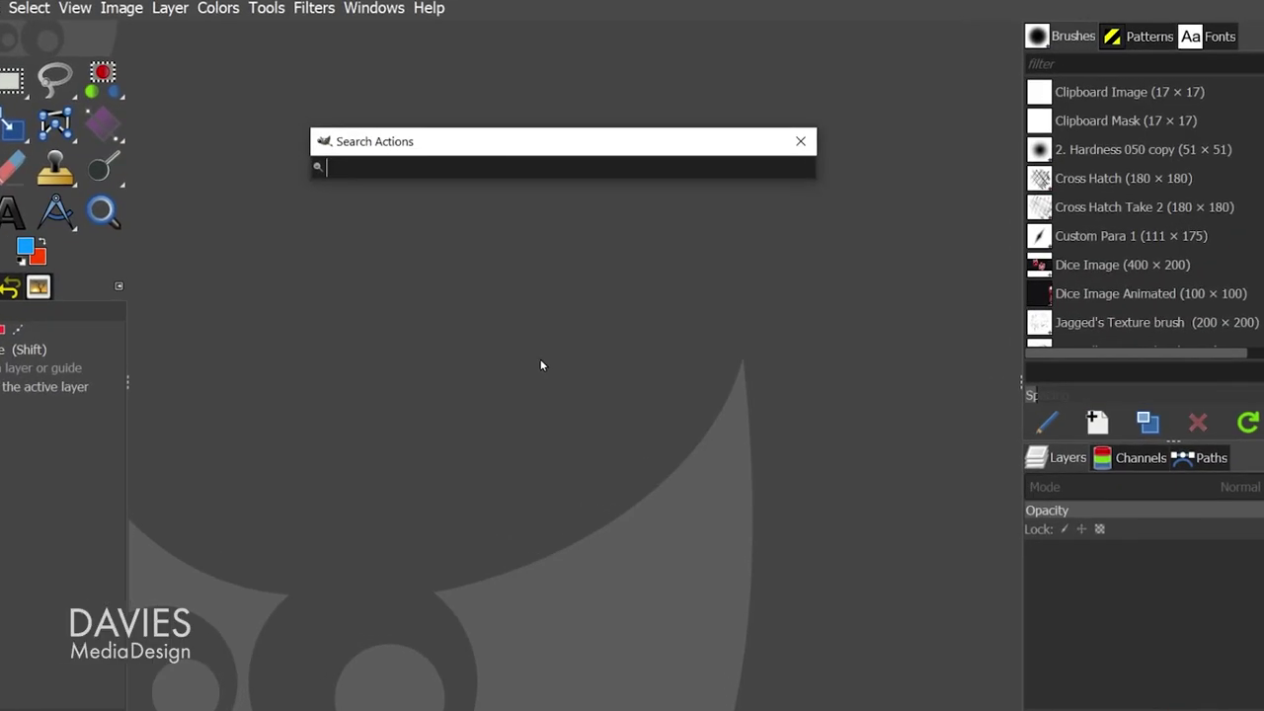
Step: Search actions for 'new', then replace it with 'docu' to list Document History
text(new)
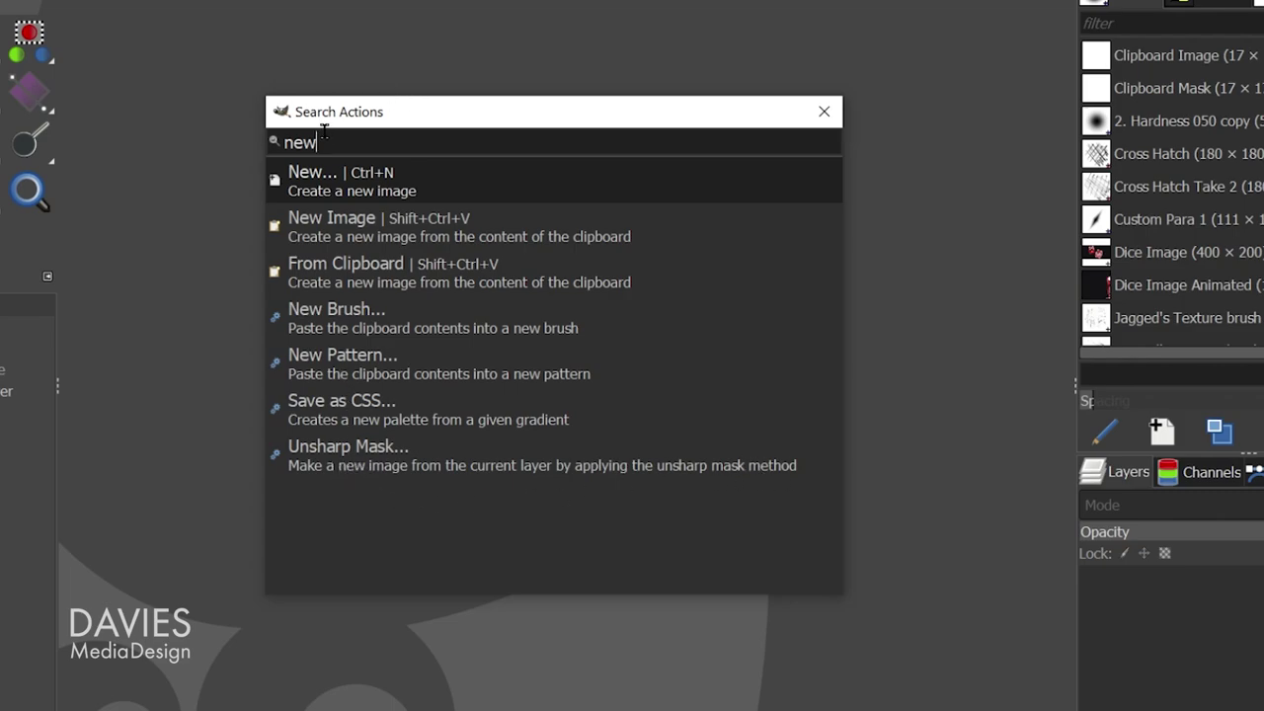
key(BackSpace)
key(BackSpace)
key(BackSpace)
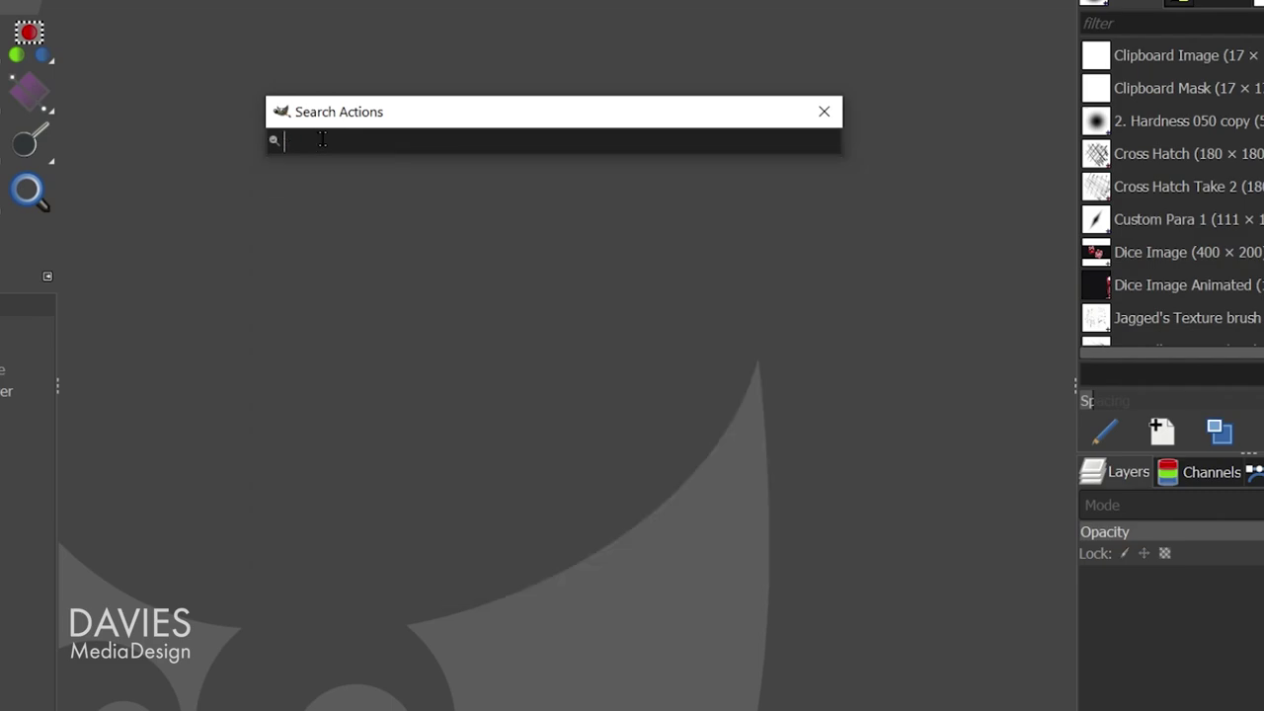
text(document)
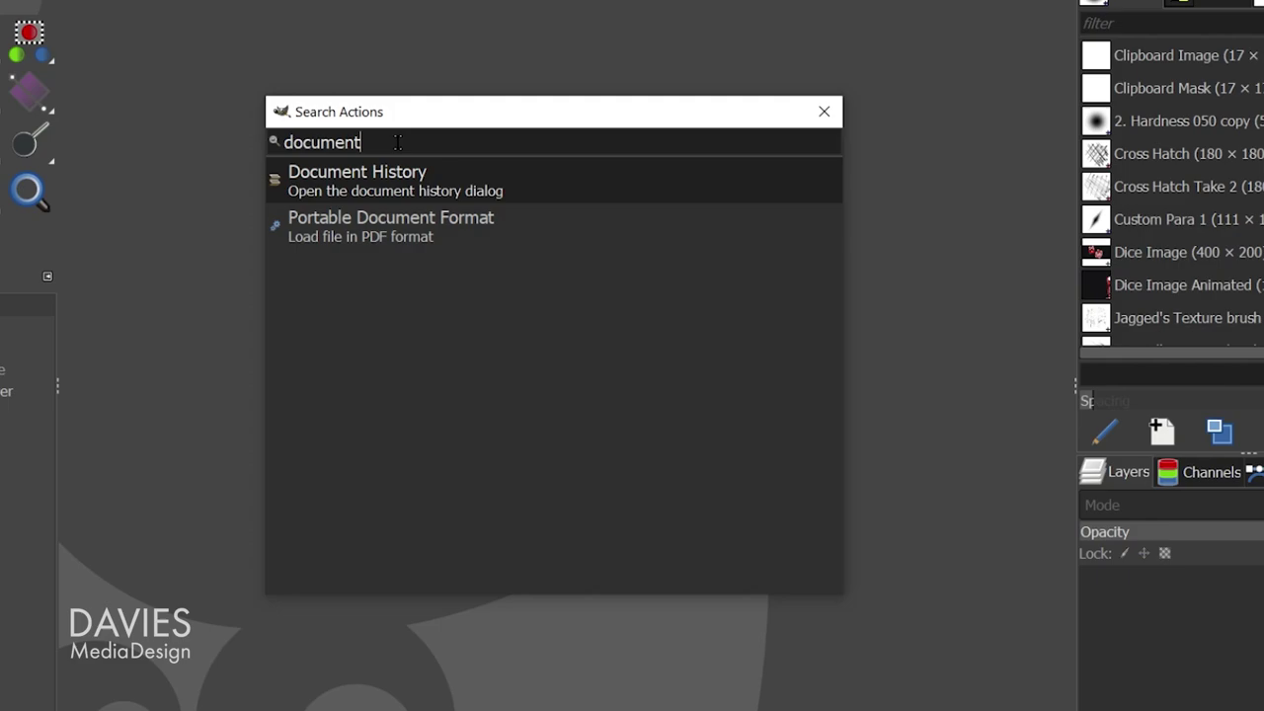
key(BackSpace)
key(BackSpace)
key(BackSpace)
key(BackSpace)
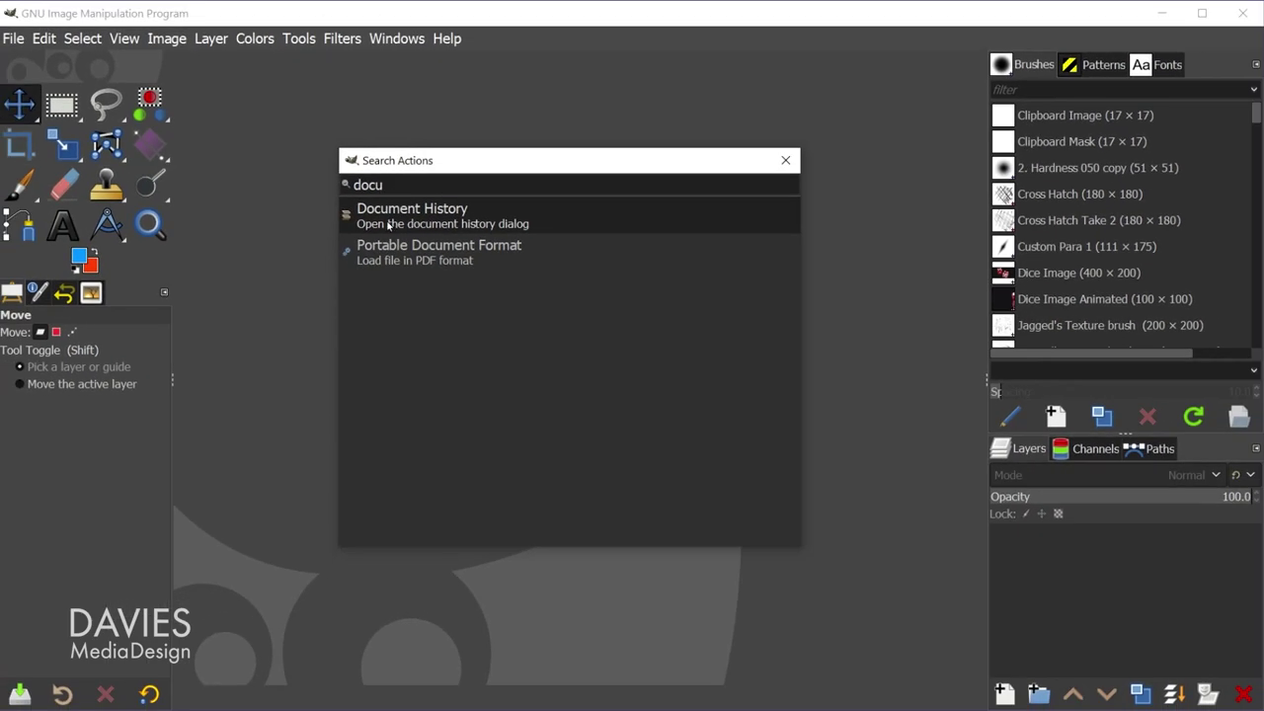
Step: Run Document History and glance at File > Open Recent without opening anything
click(390, 221)
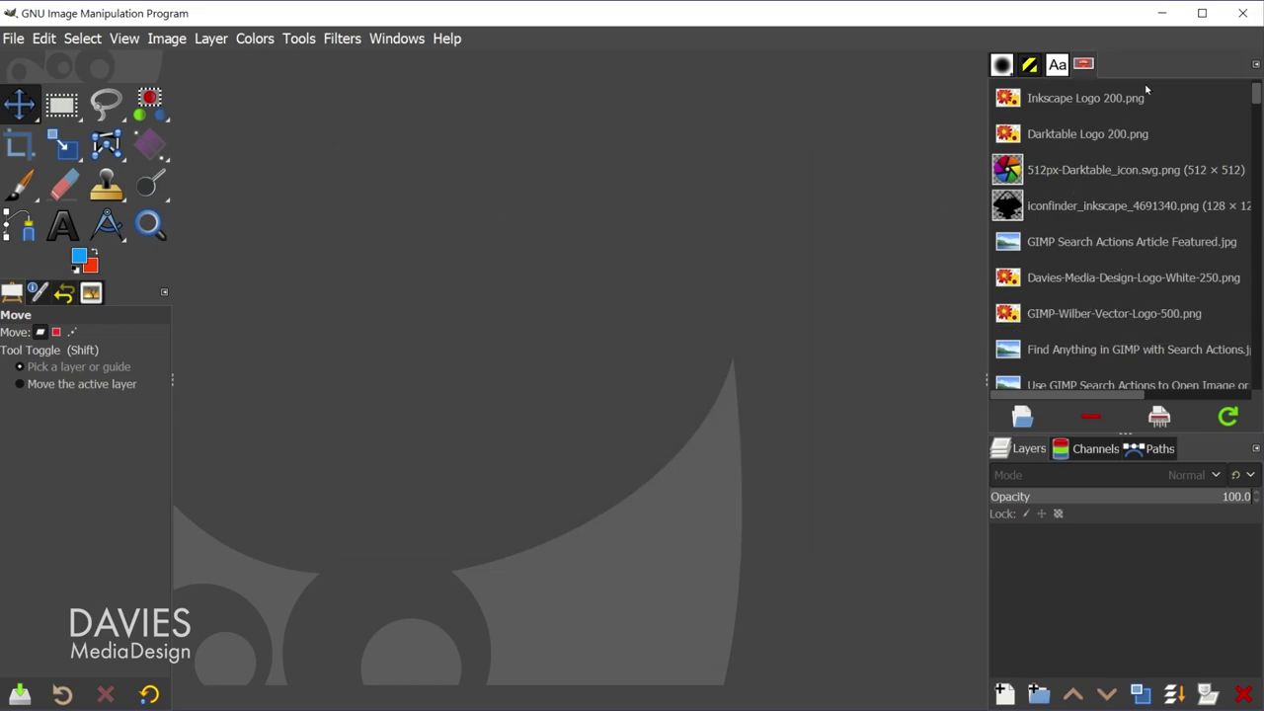
click(12, 39)
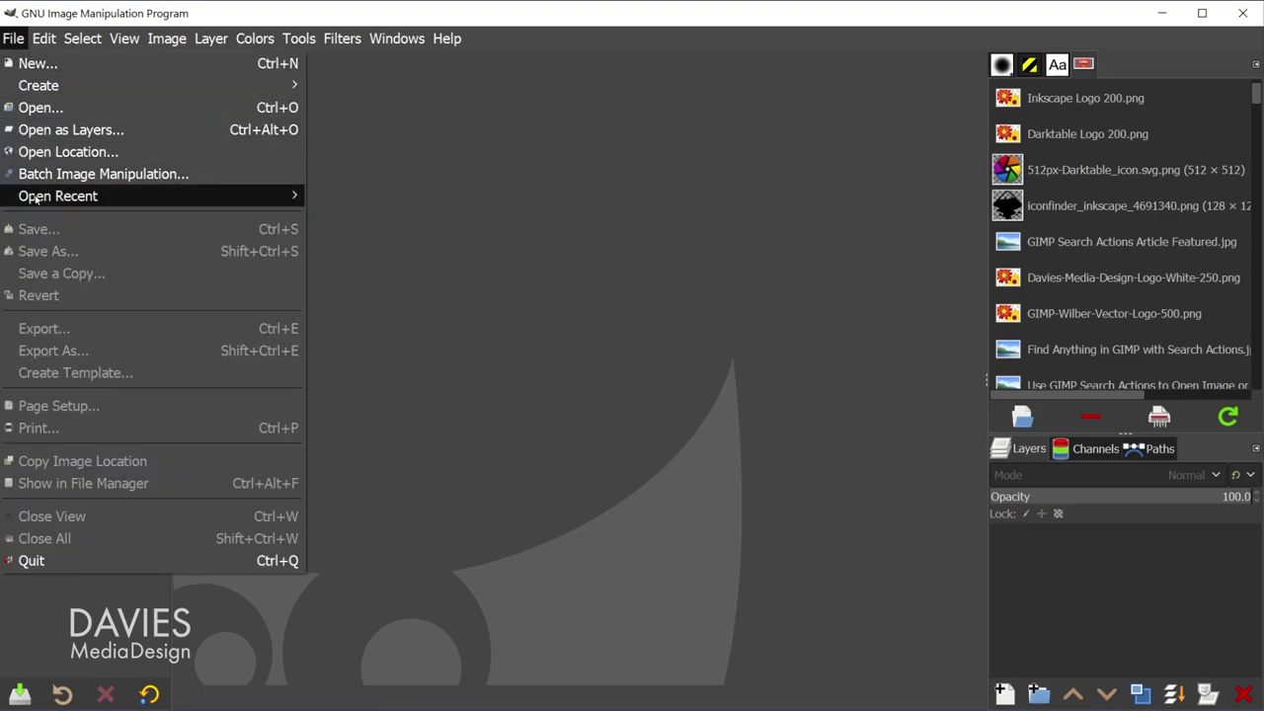
mouse_move(34, 198)
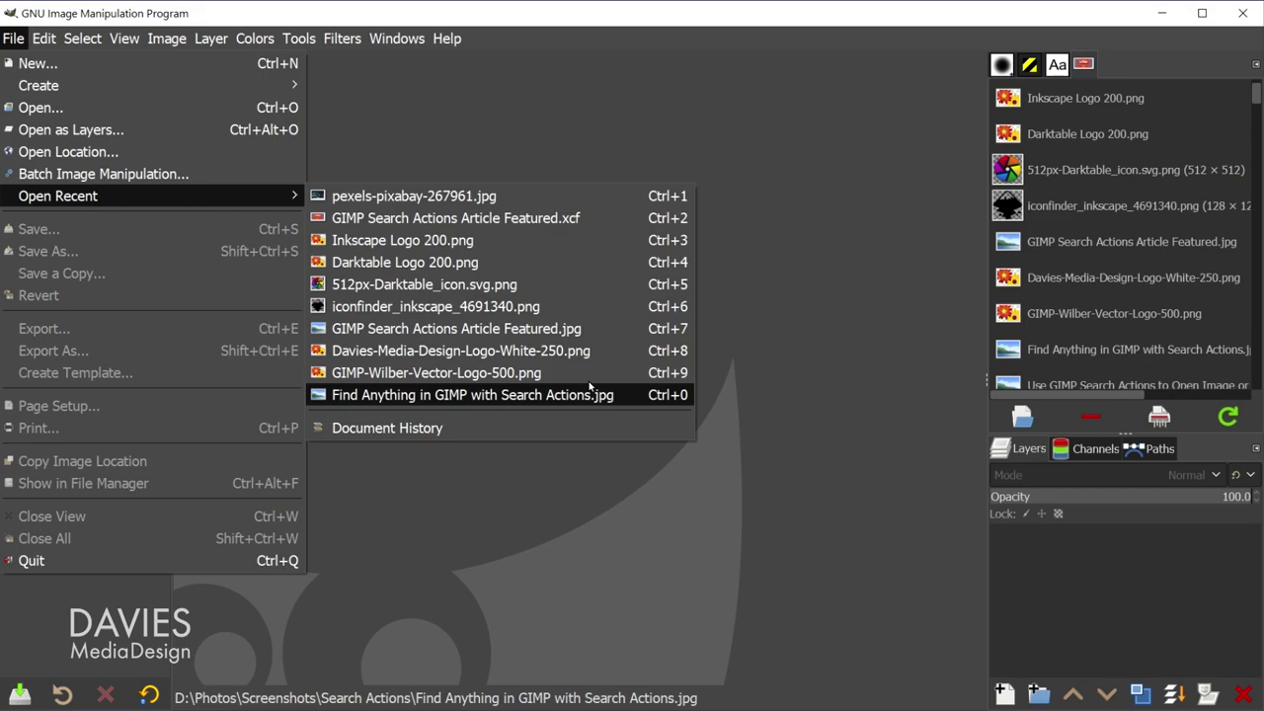
click(929, 5)
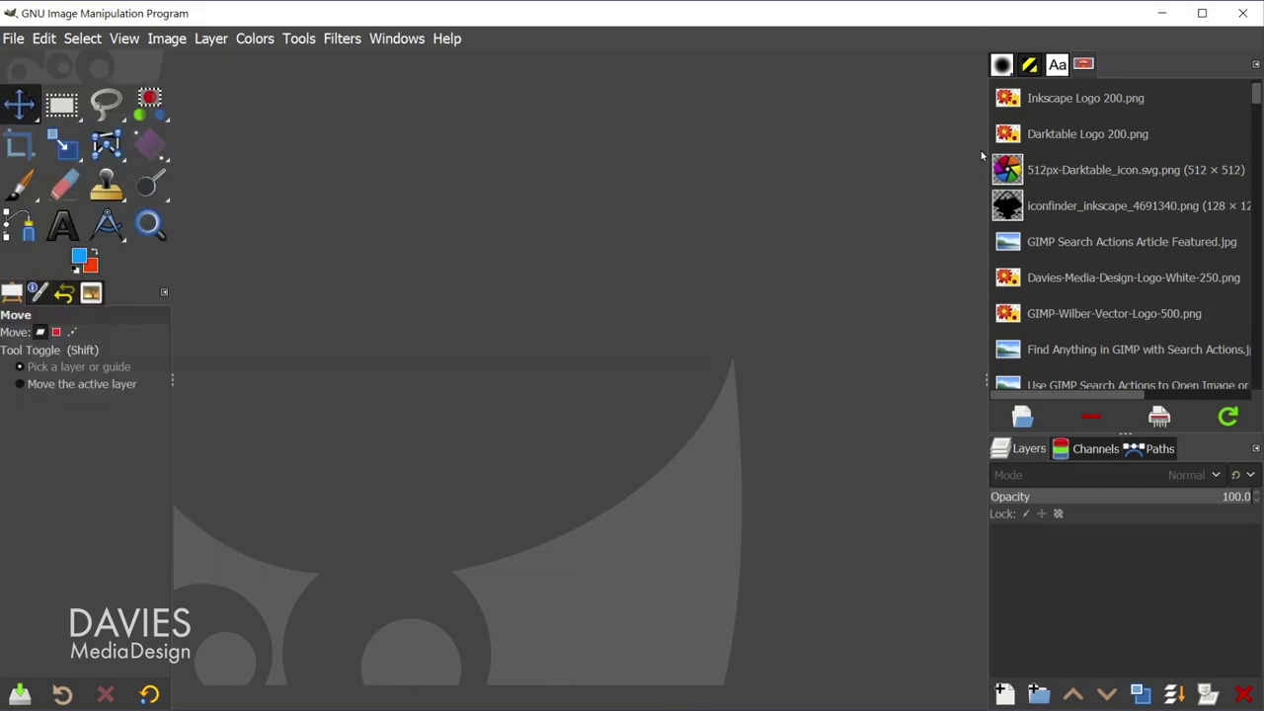
scroll(1098, 143, up, 2)
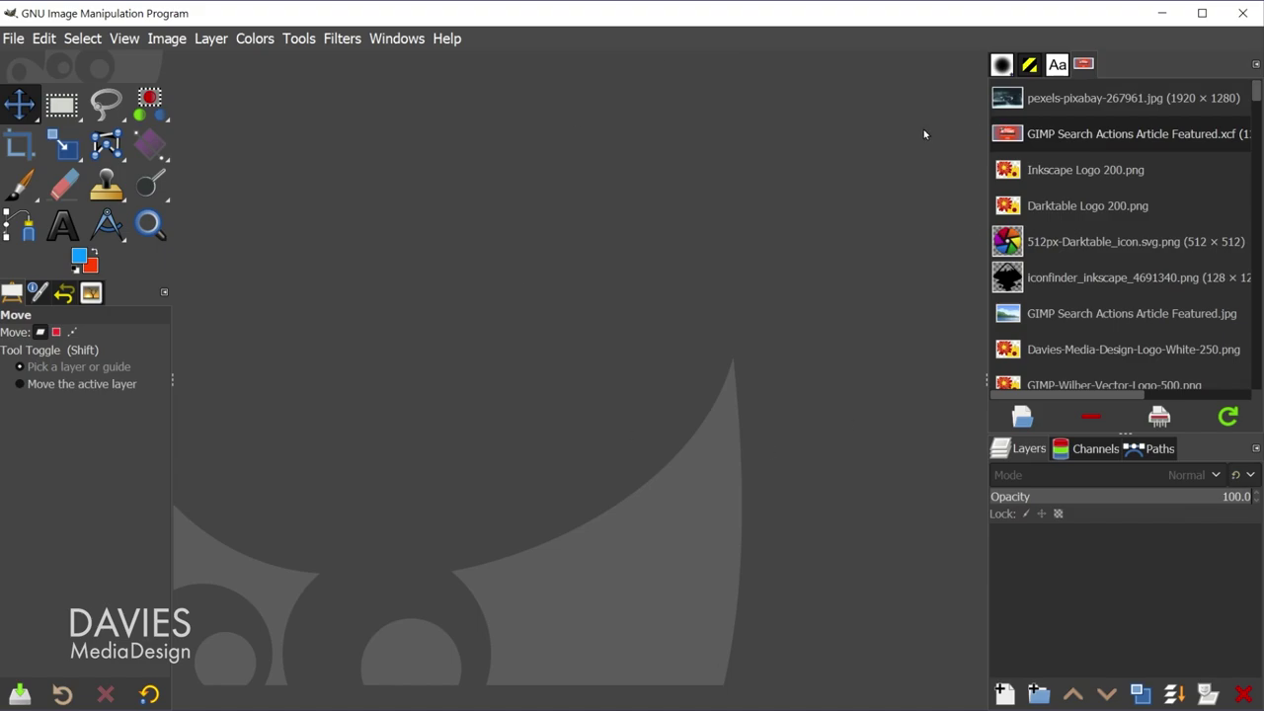
Step: Open GIMP-Wilber-Vector-Logo-500.png and pexels-pixabay-267961.jpg from the Document History list
scroll(1116, 188, down, 2)
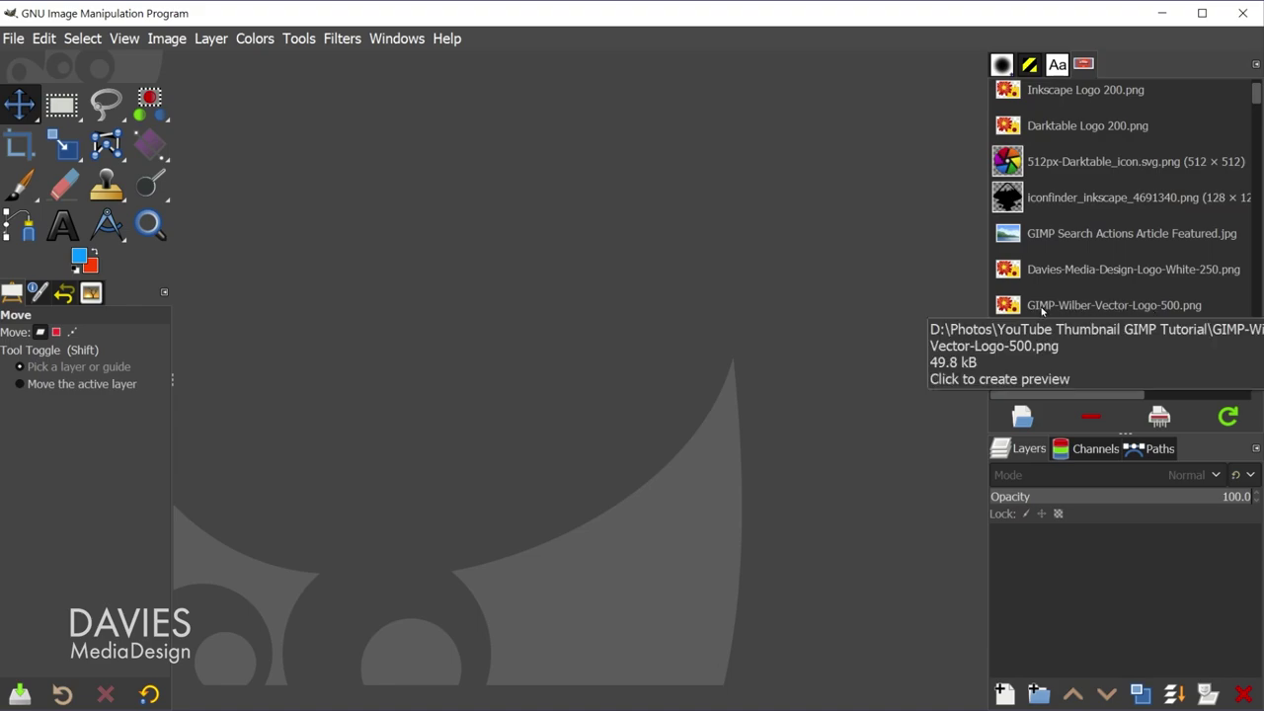
click(1011, 307)
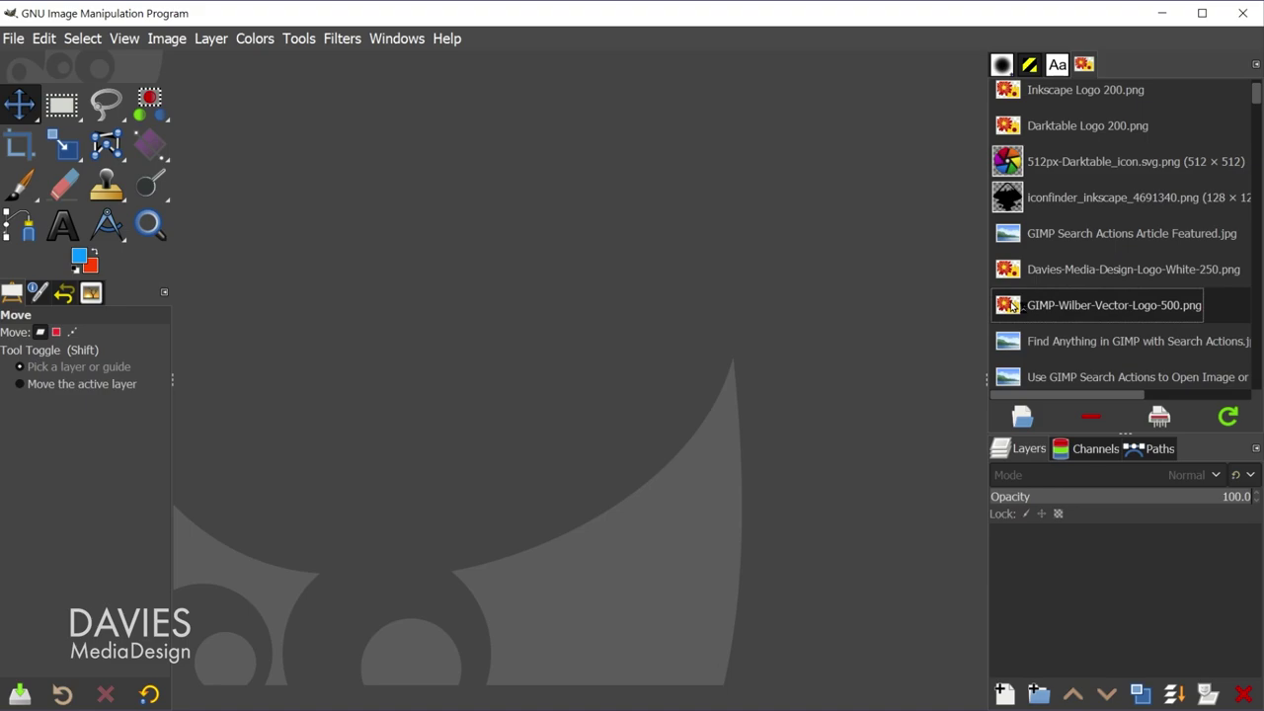
double_click(1011, 306)
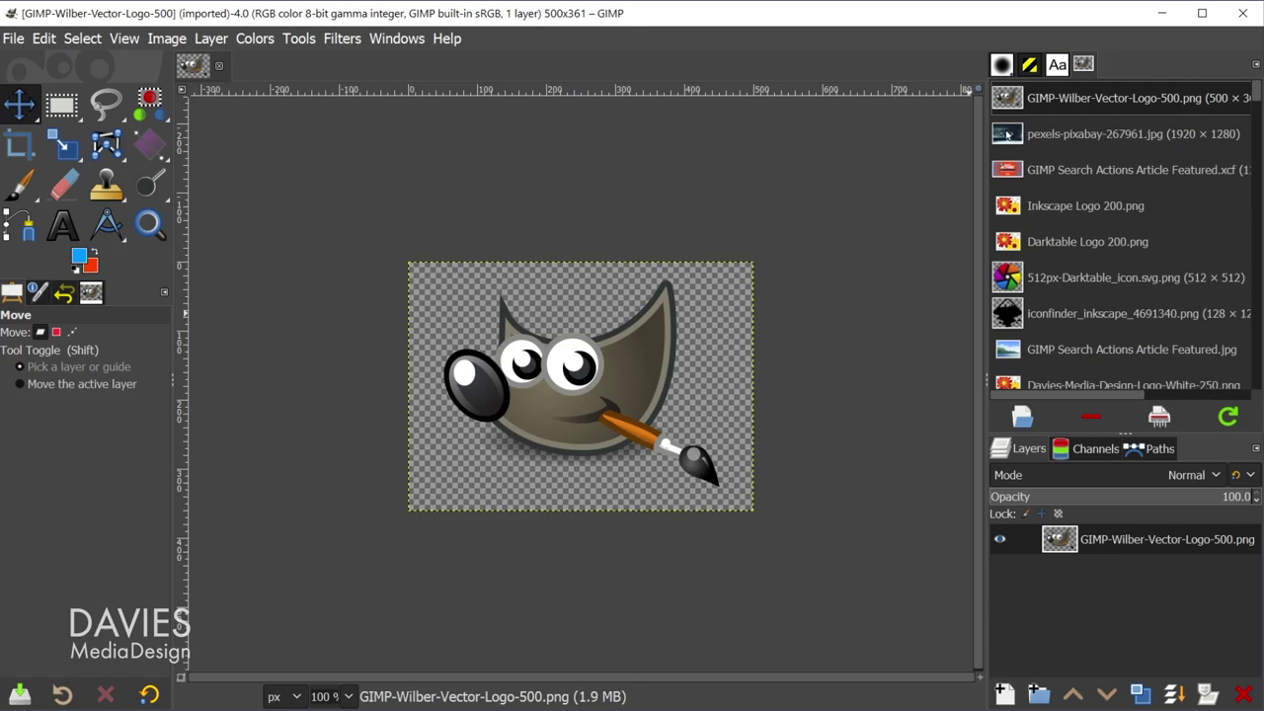
click(1007, 135)
double_click(1007, 135)
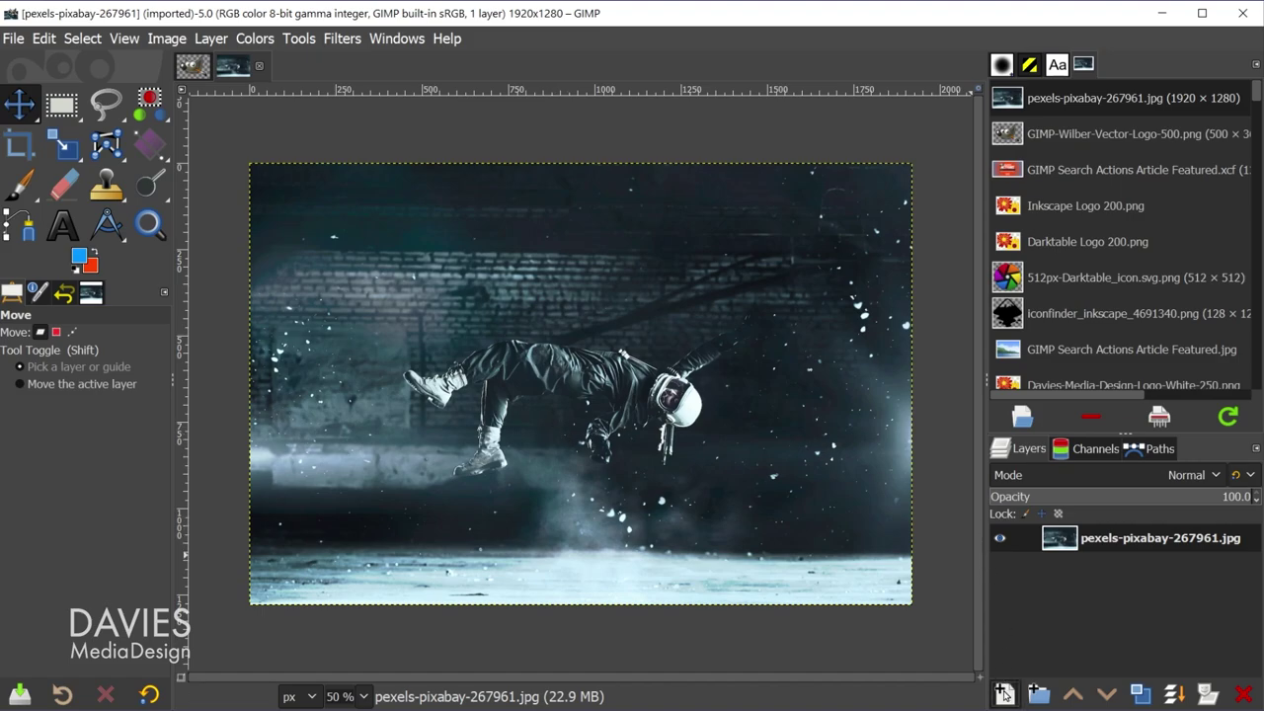
Step: Create a transparent-filled layer named 'Vignette' on the 1920 × 1280 astronaut image
click(1005, 695)
drag(1032, 283, 826, 143)
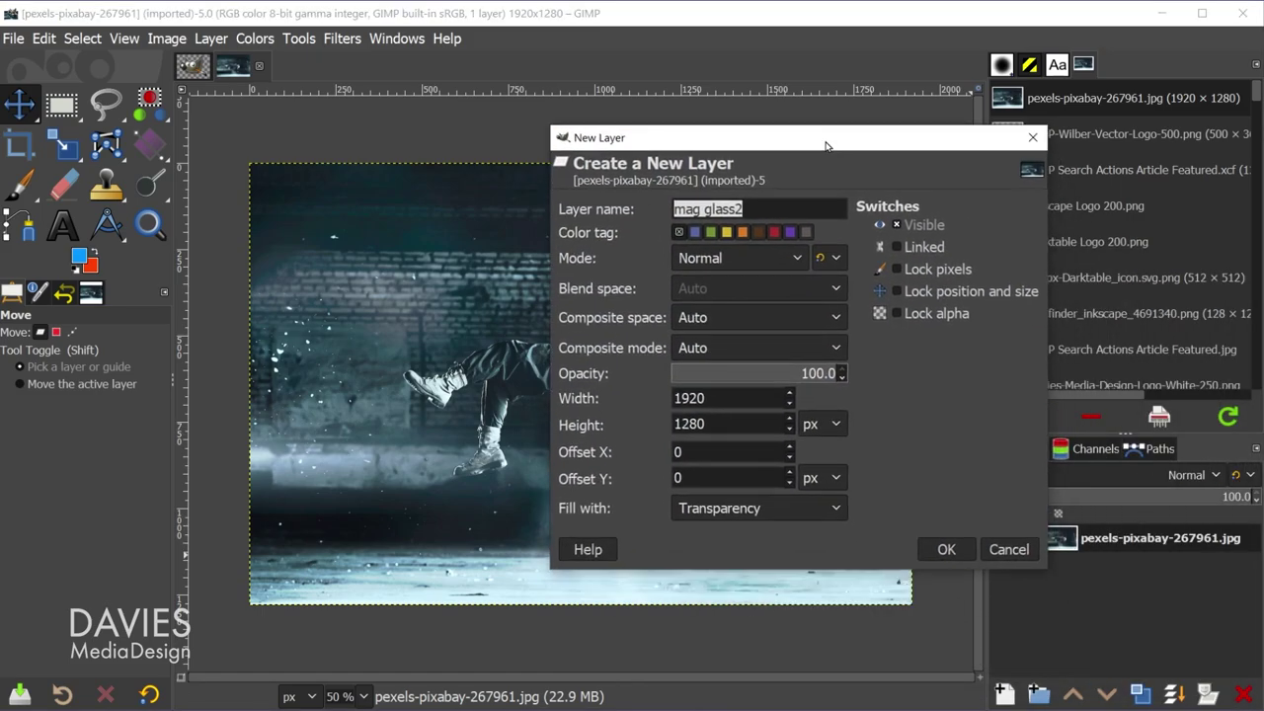
text(Vignette)
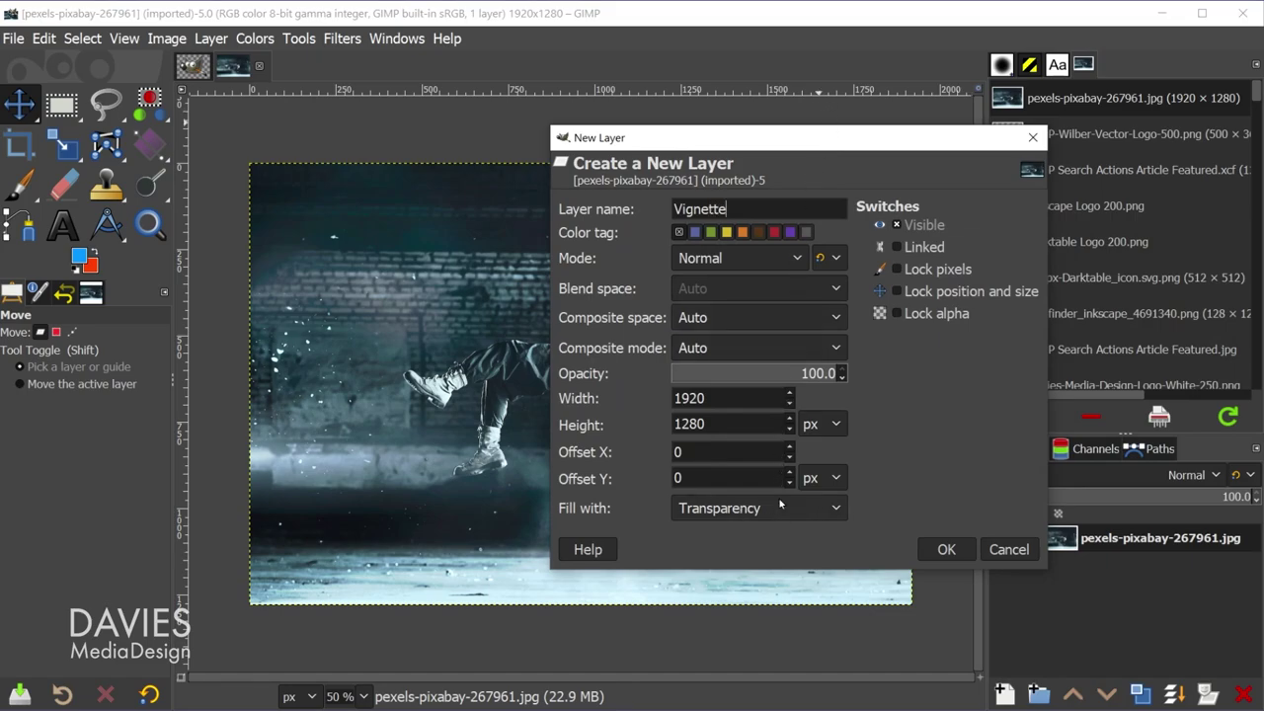
click(946, 549)
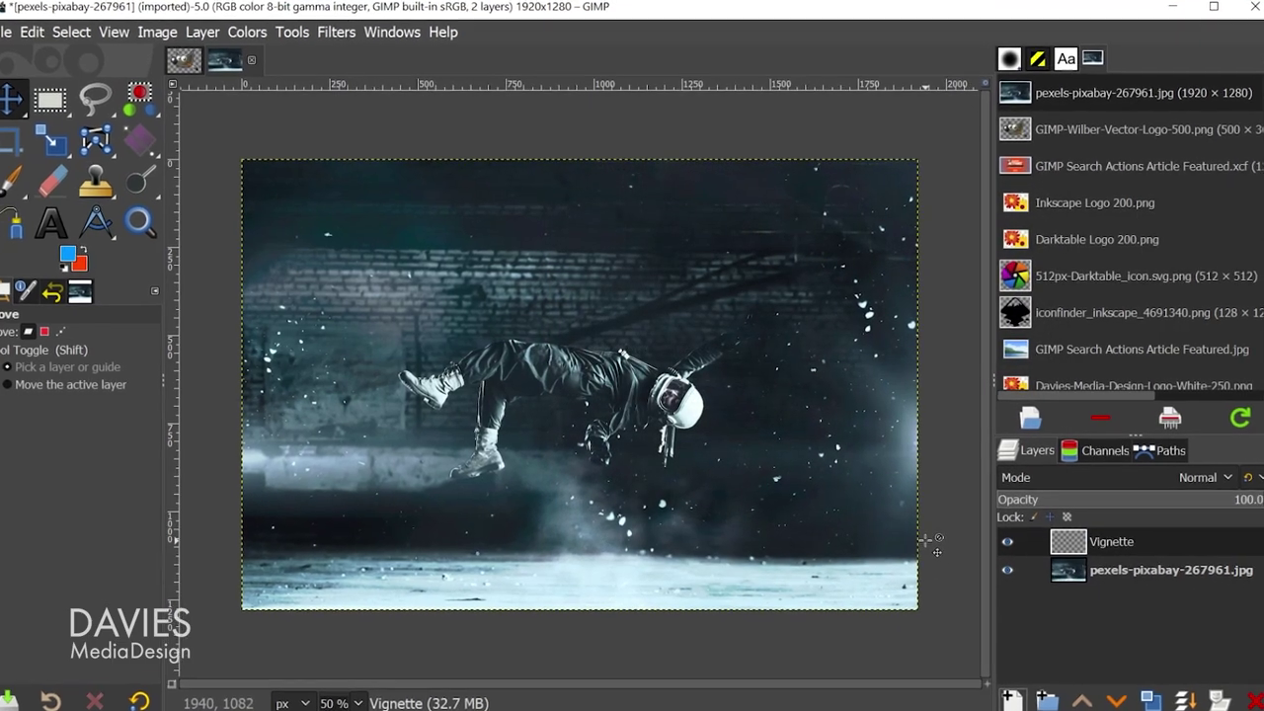
Step: Open the action search with / and enter 'vignette'
key(slash)
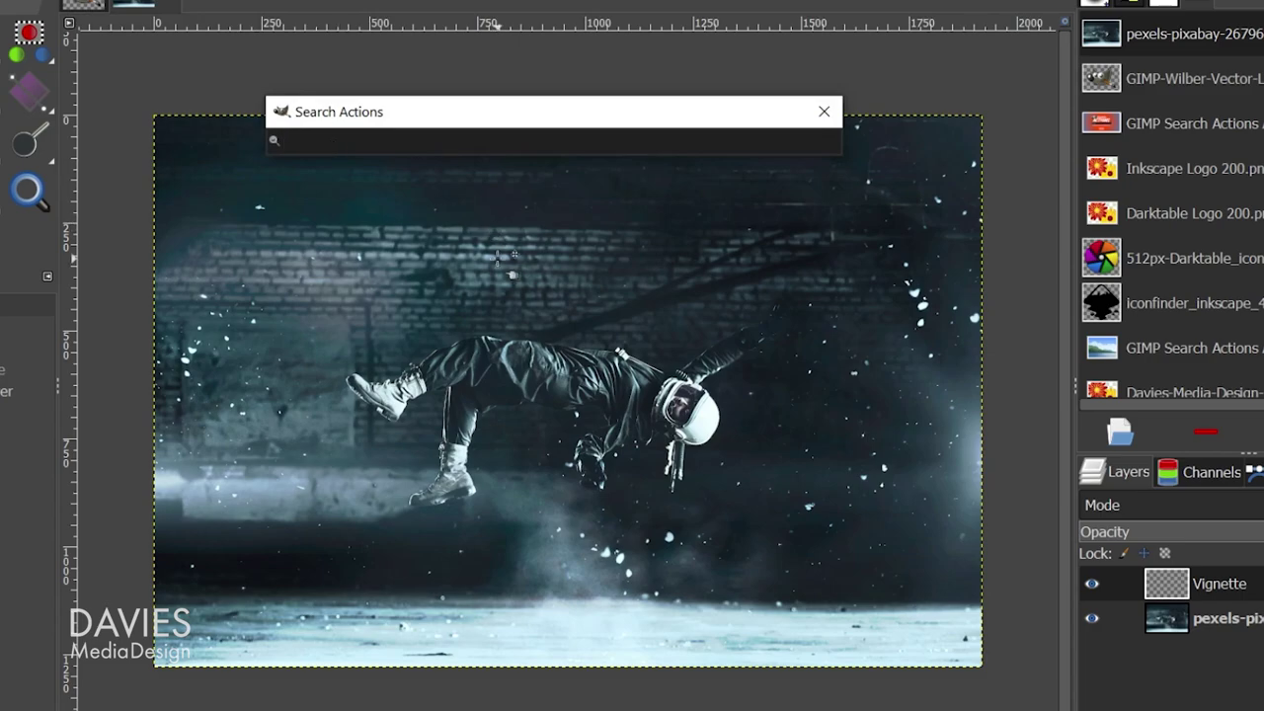
text(vignette)
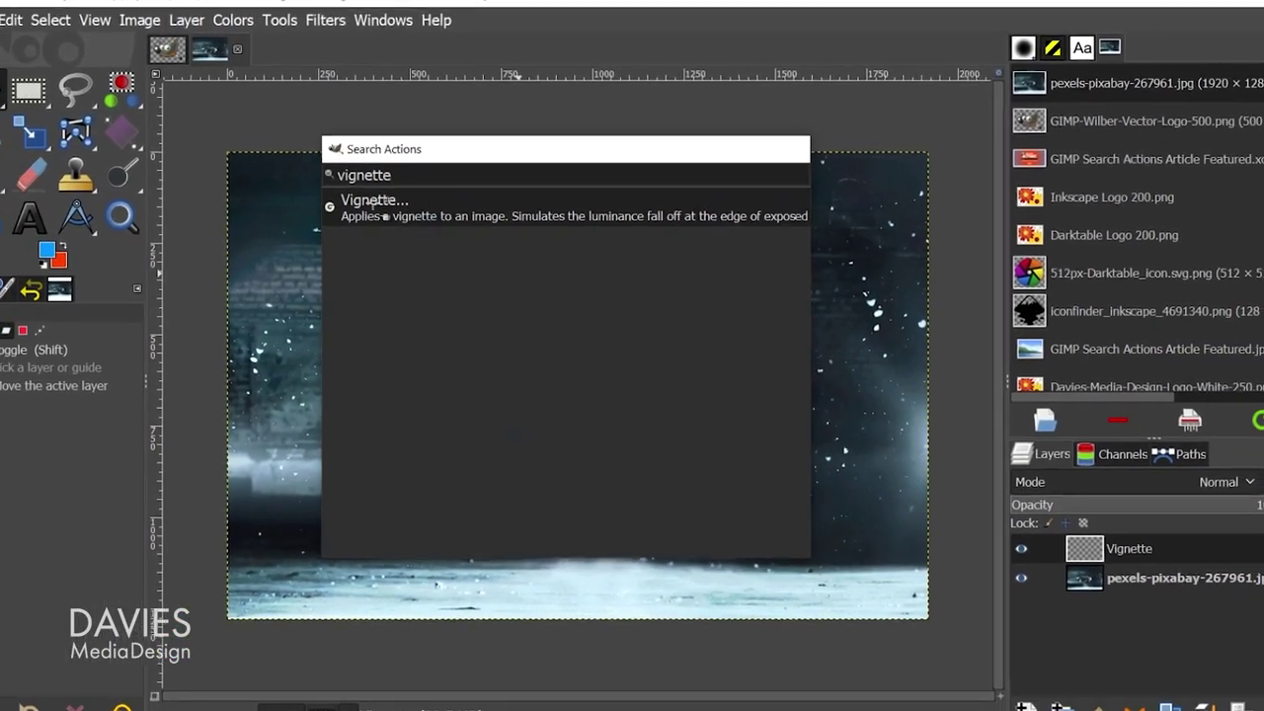
Step: Apply the Vignette filter with radius 1.104, softness 0.783 and gamma 1.251
click(331, 191)
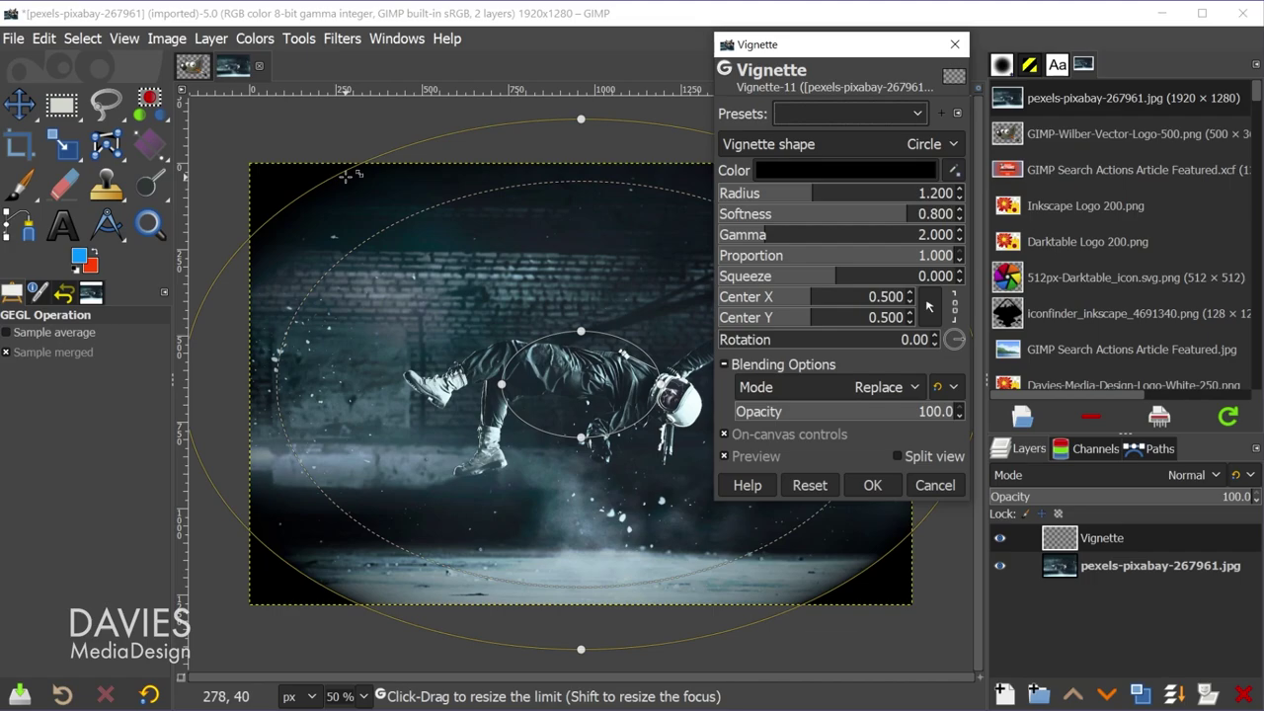
drag(350, 178, 379, 184)
drag(386, 242, 418, 261)
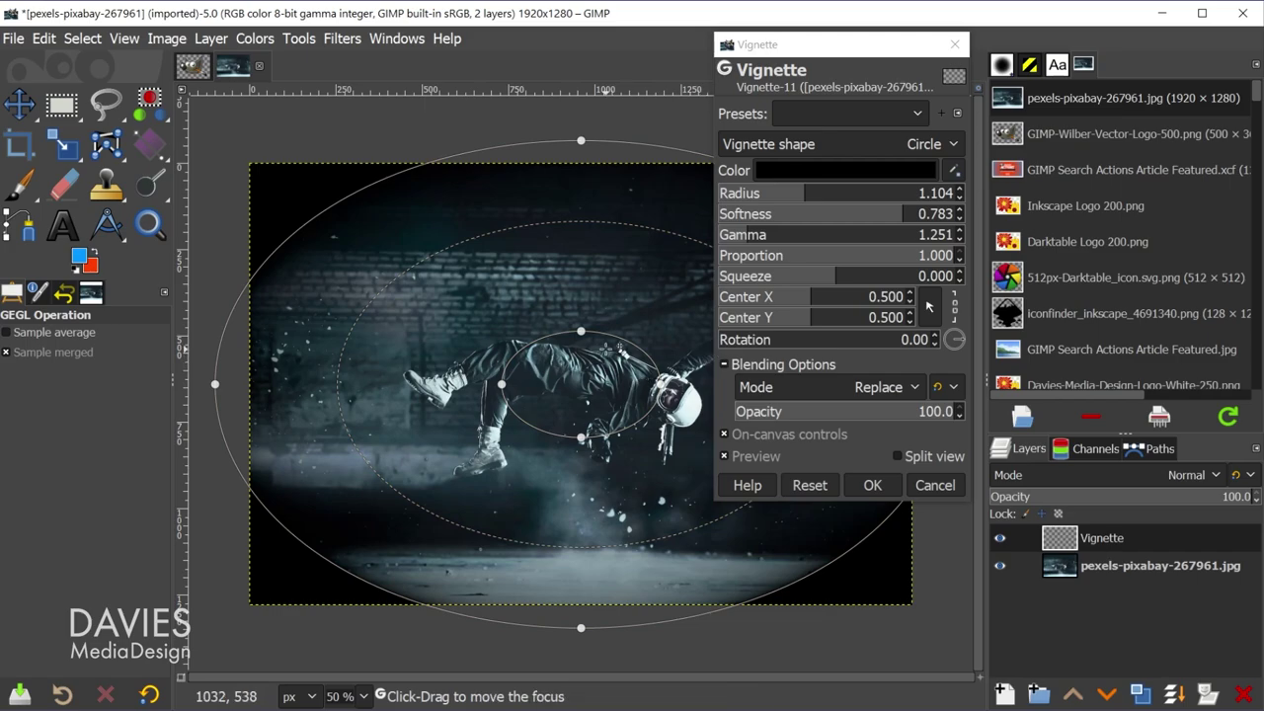
click(873, 486)
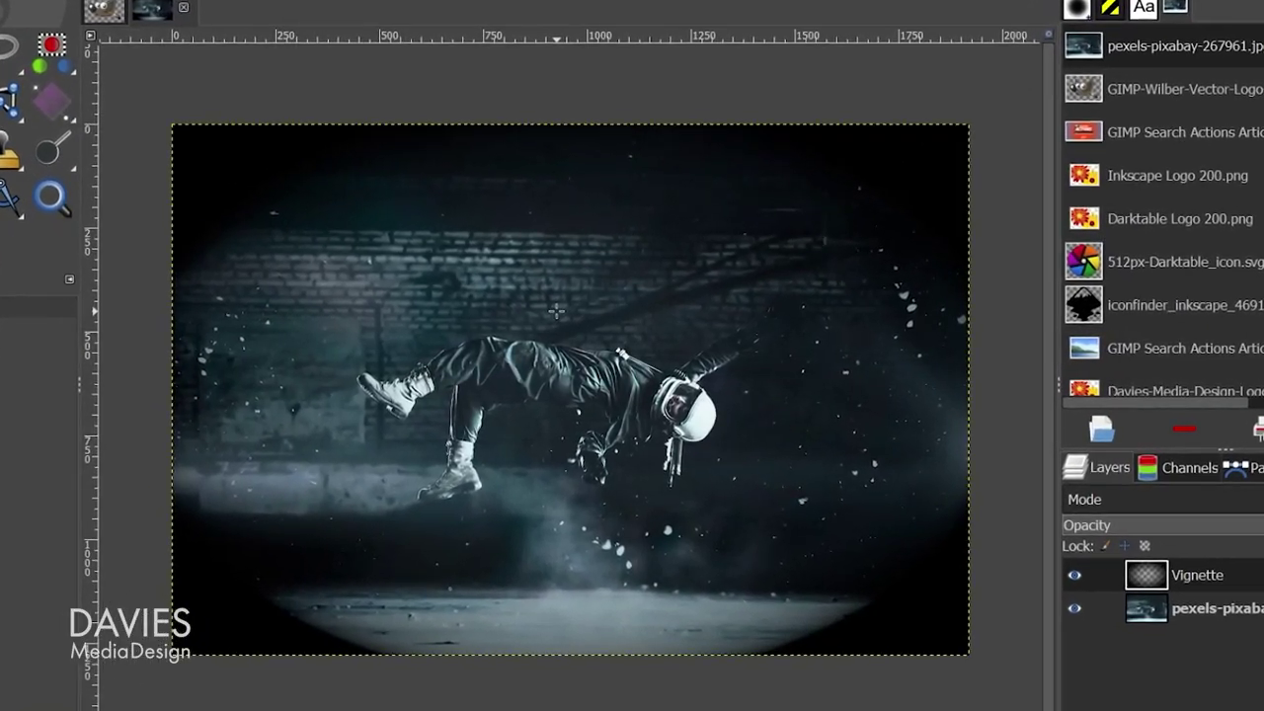
Step: Search actions for 'scale' and open the Scale Image dialog
key(slash)
text(scale)
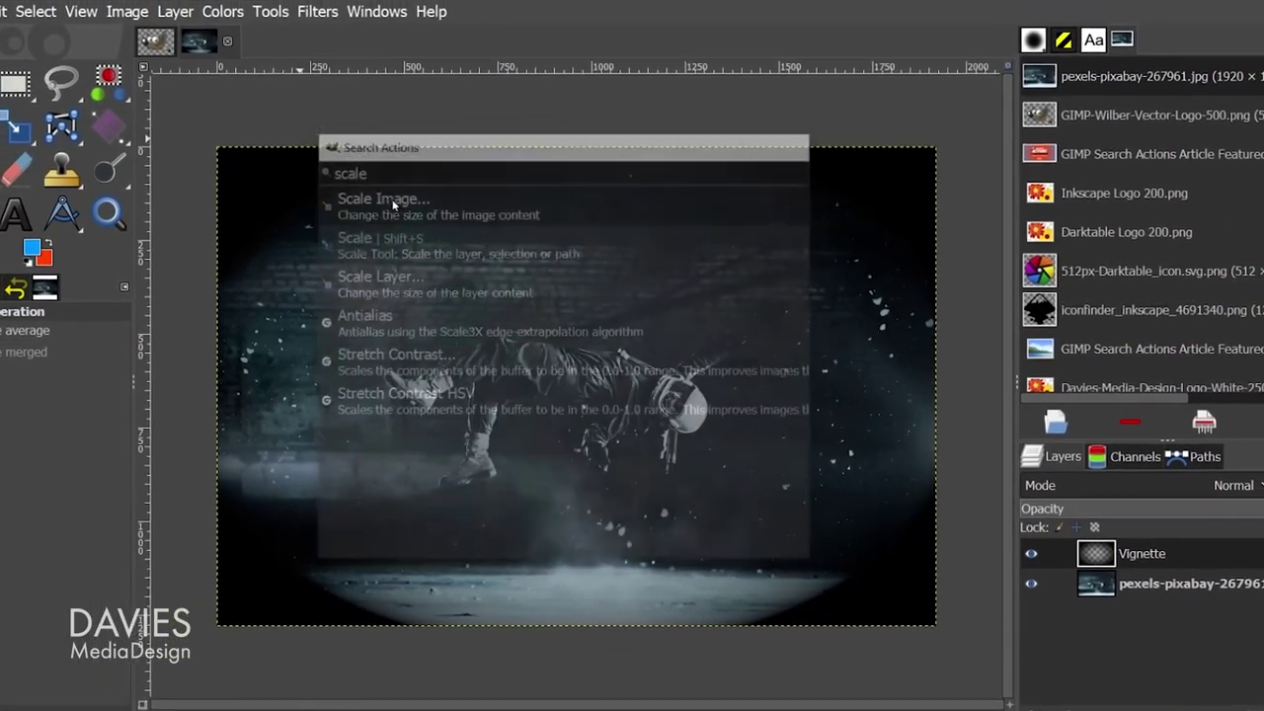
click(385, 201)
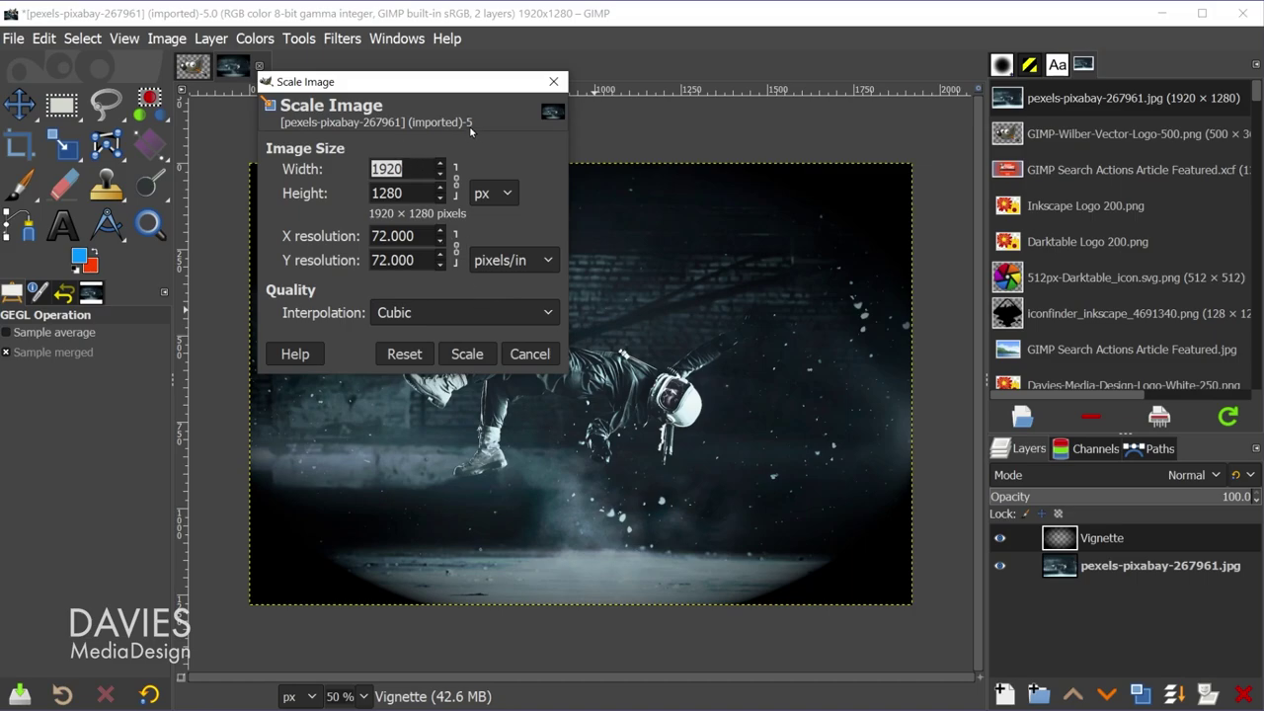
Step: Scale the astronaut photo to 1280 × 853 px, proportions linked, using NoHalo interpolation
text(1280)
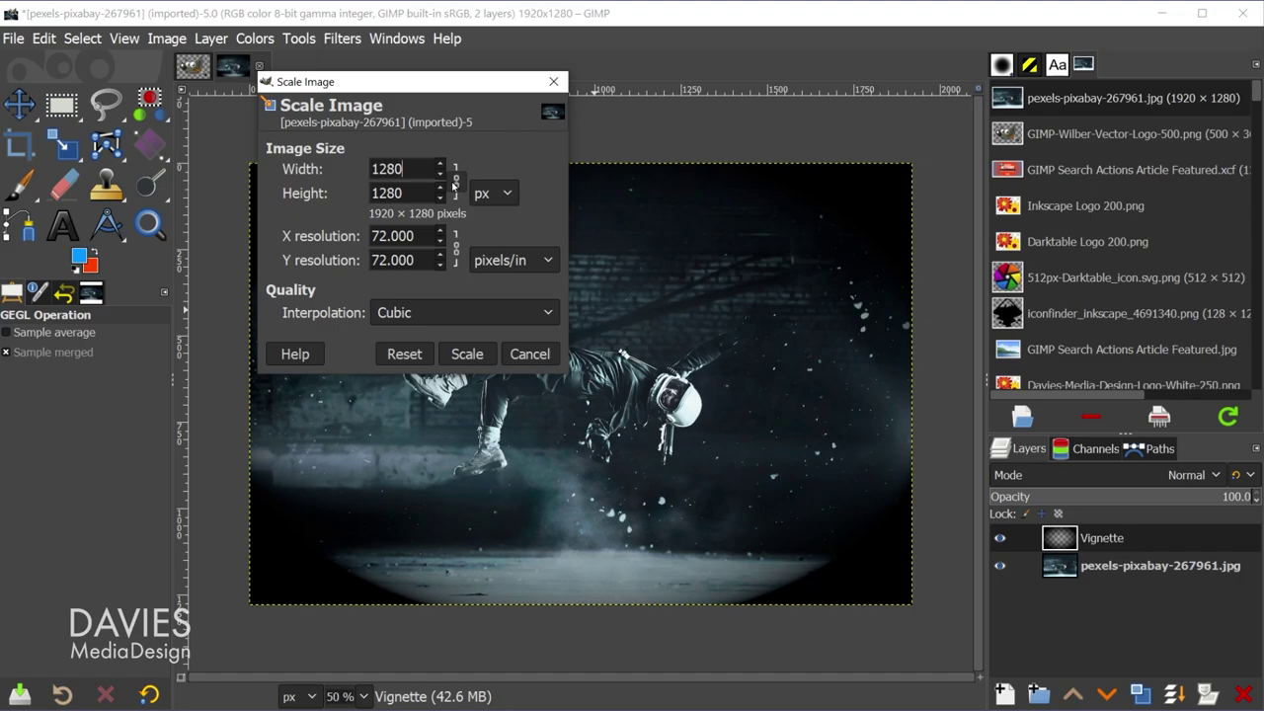
click(456, 181)
key(Return)
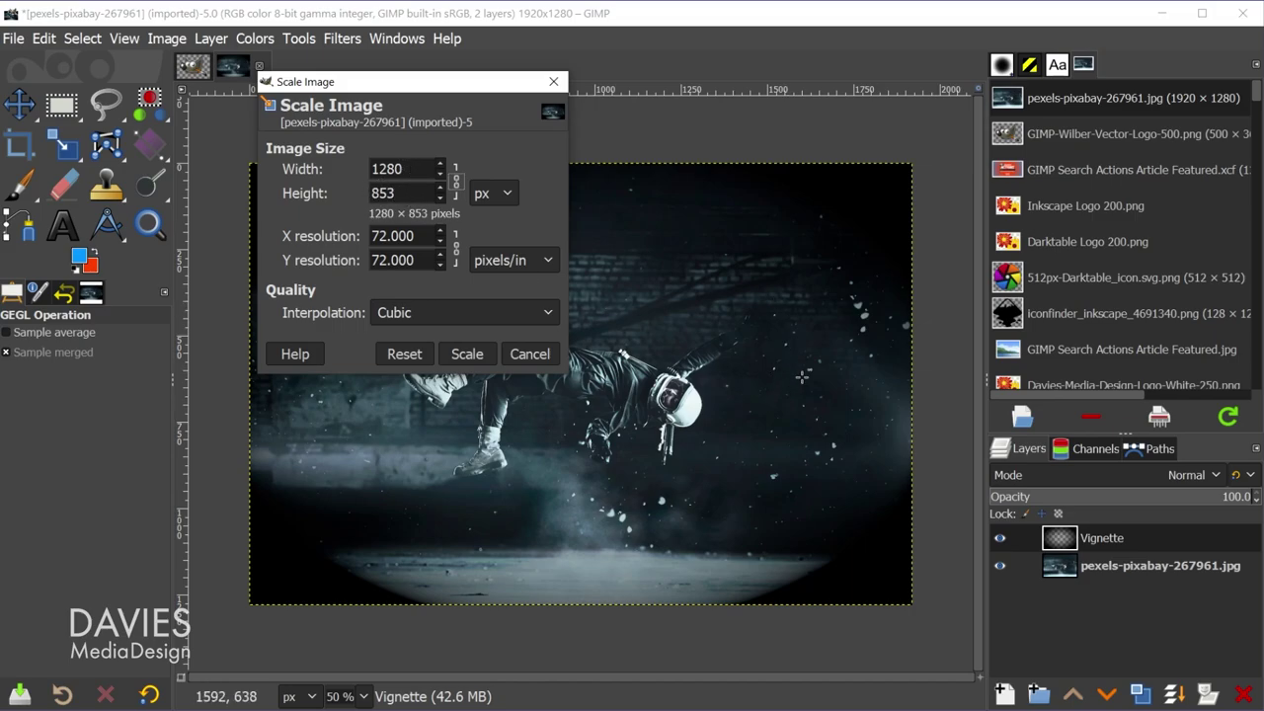
click(449, 313)
click(452, 338)
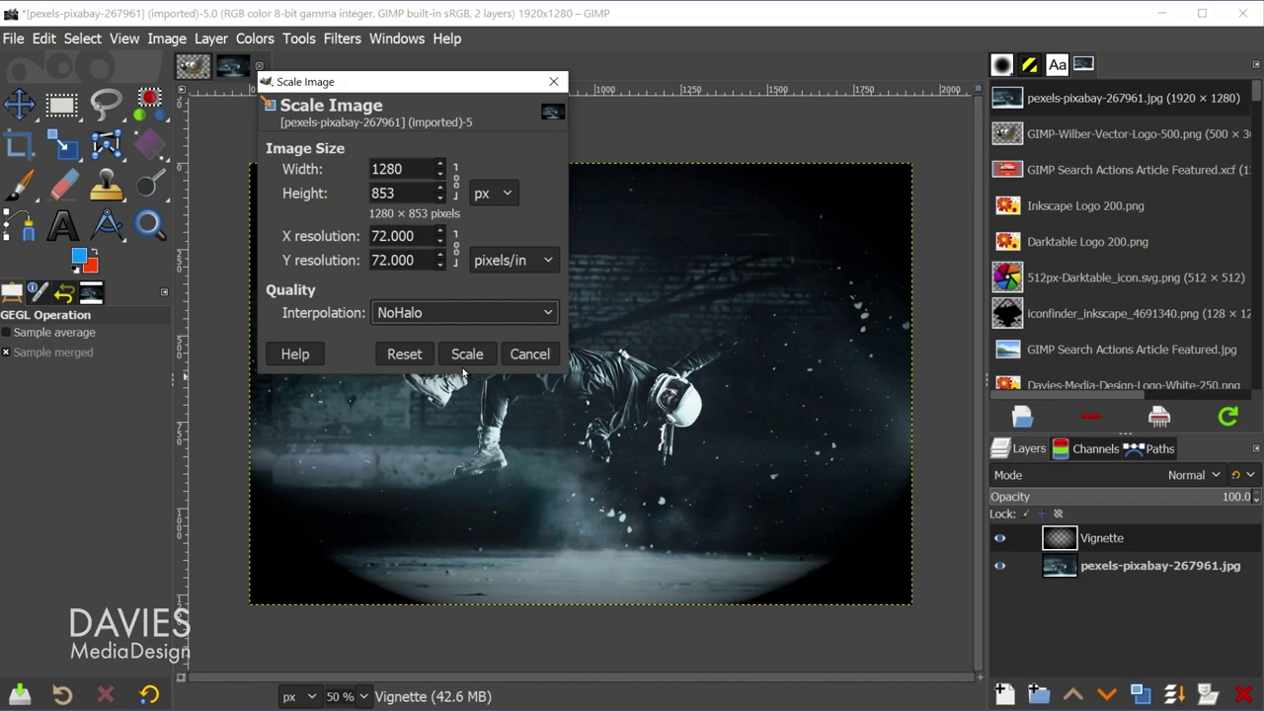
click(466, 354)
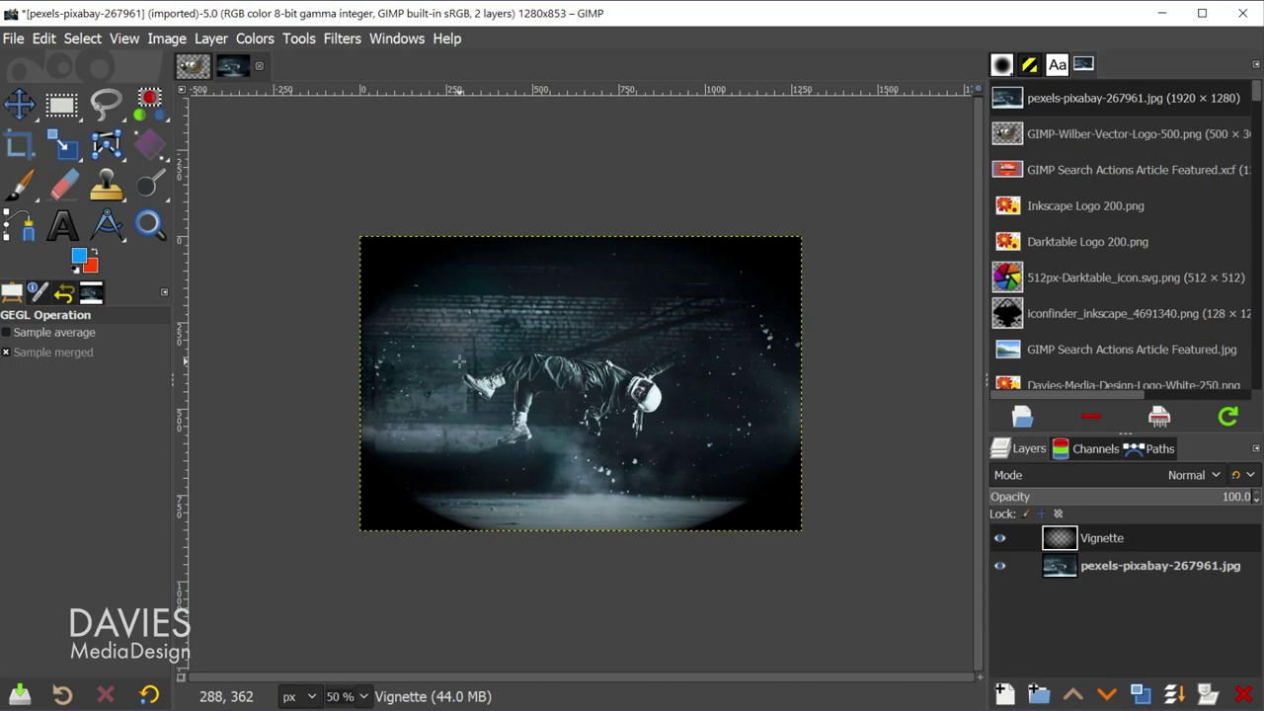
Step: Search actions for 'wilb' and switch to the open GIMP-Wilber-Vector-Logo-500 image
key(slash)
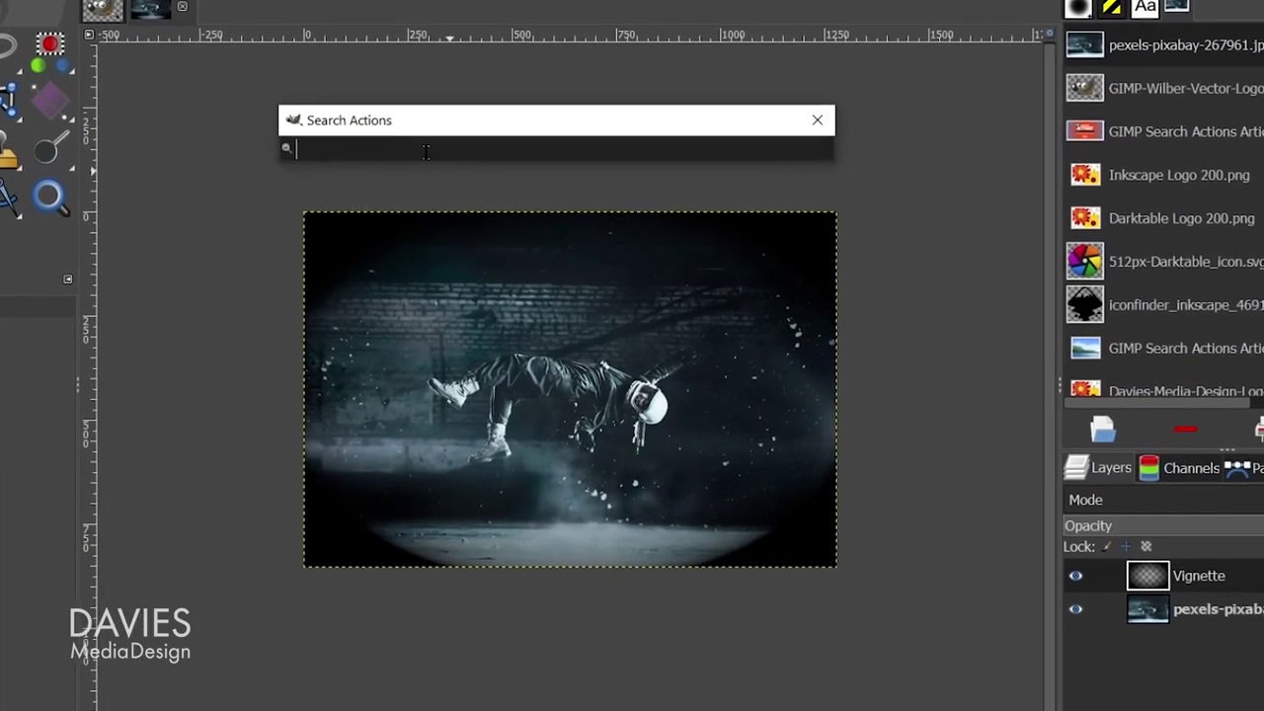
text(wilb)
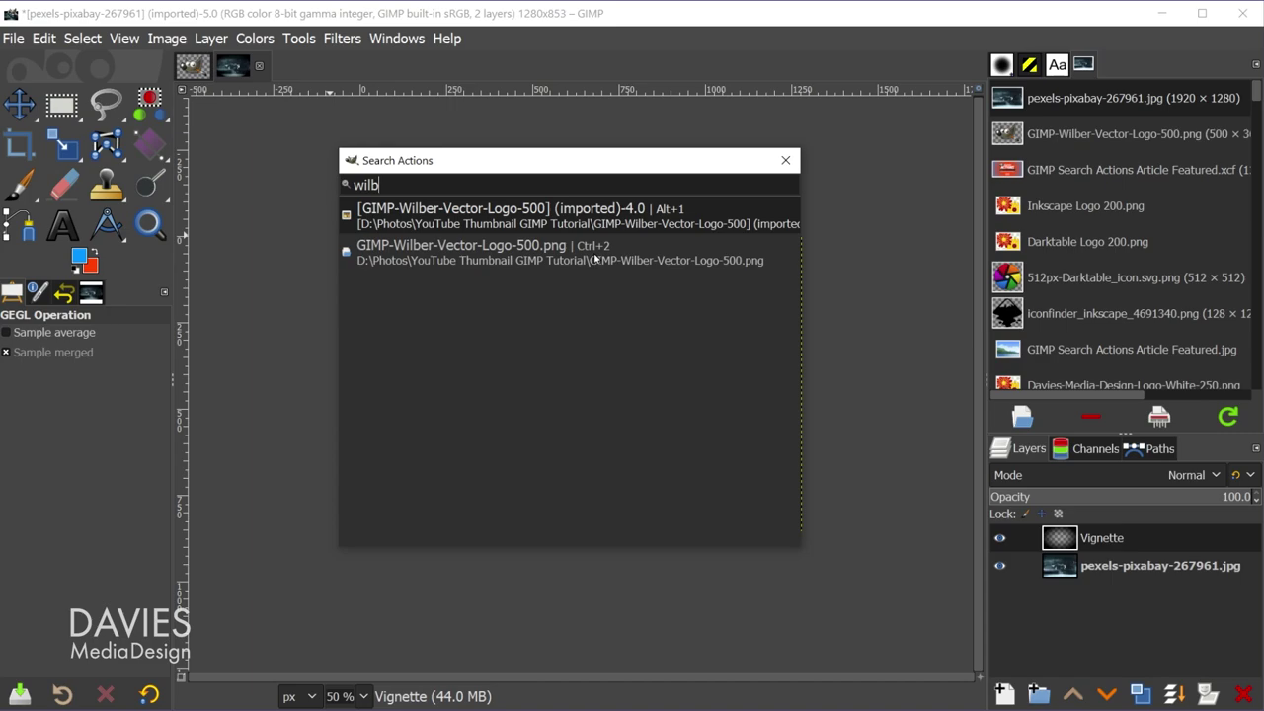
click(453, 220)
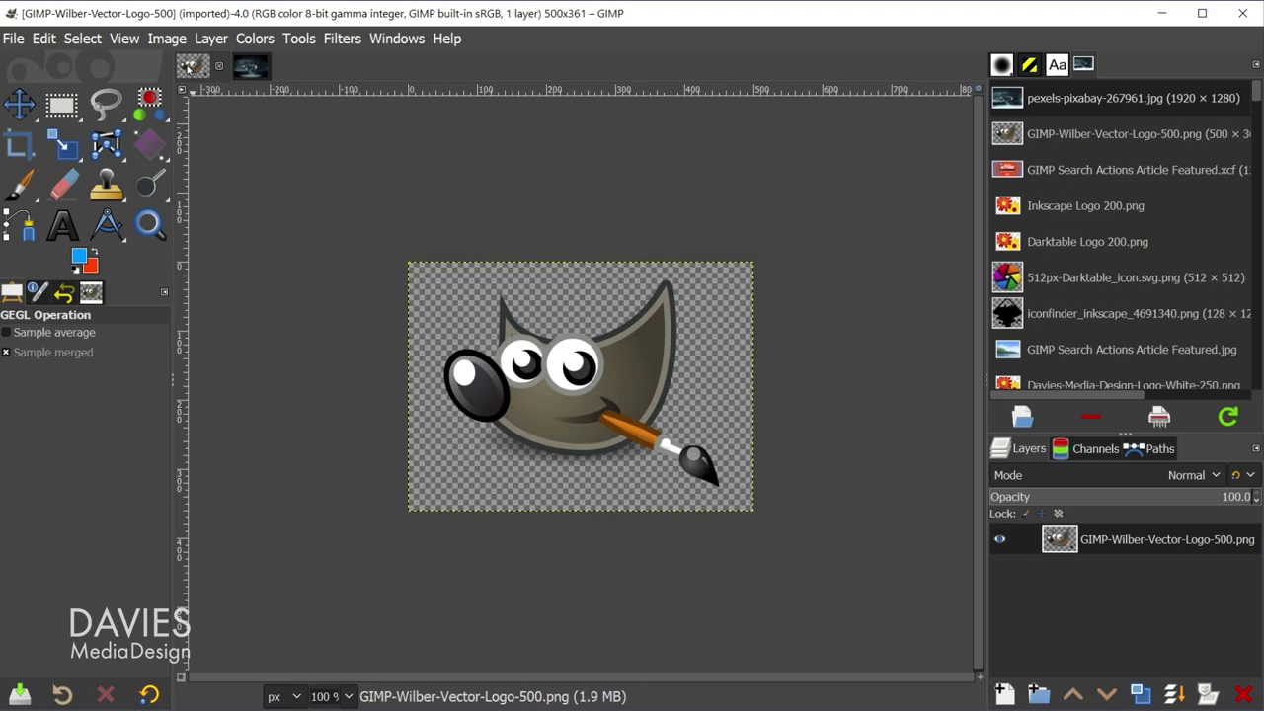
Step: Return to the Wilber logo image with Ctrl+Tab and reopen the empty action search
scroll(187, 66, down, 1)
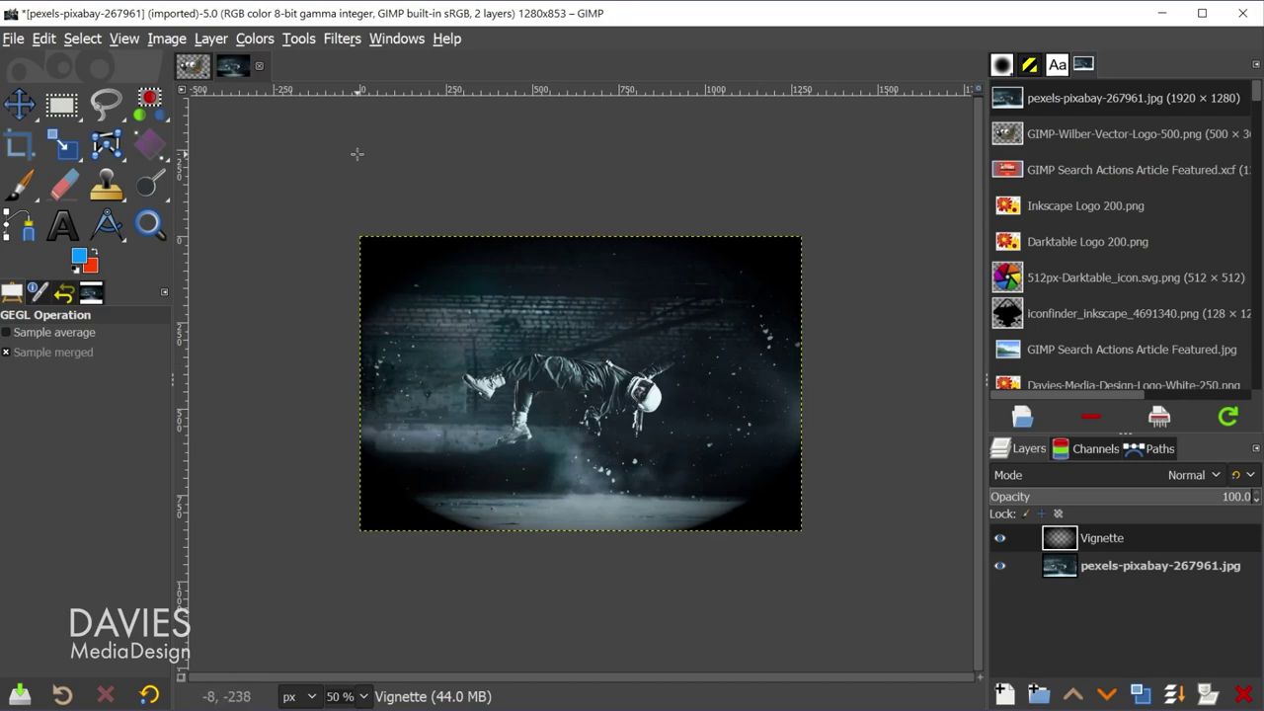
key(ctrl+Tab)
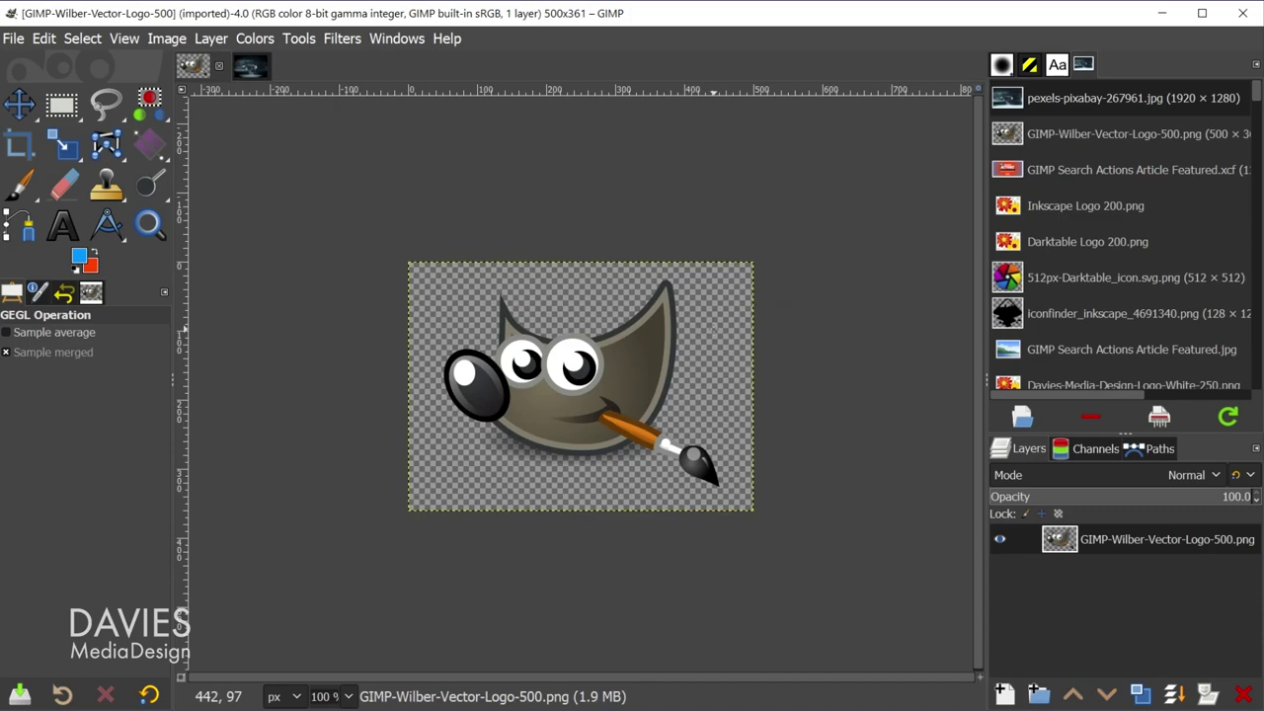
key(slash)
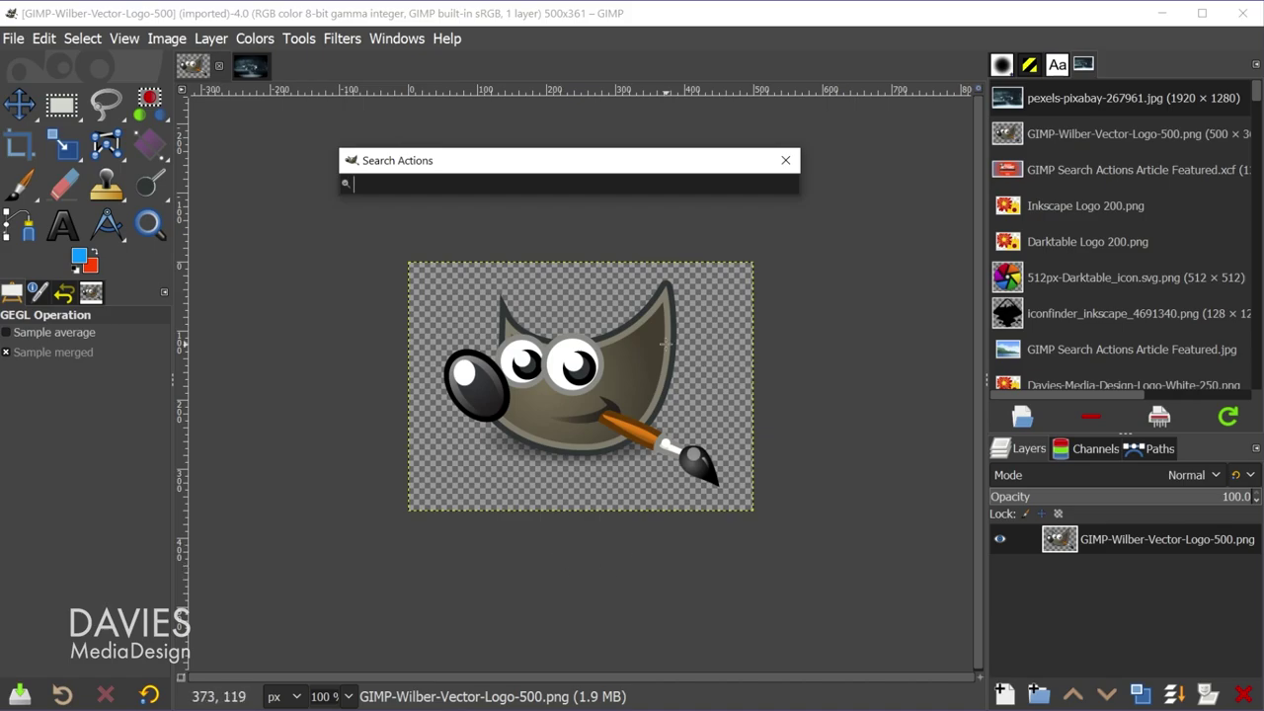
Step: Search actions for 'grid' and turn on Show Grid over the Wilber logo image
text(grid)
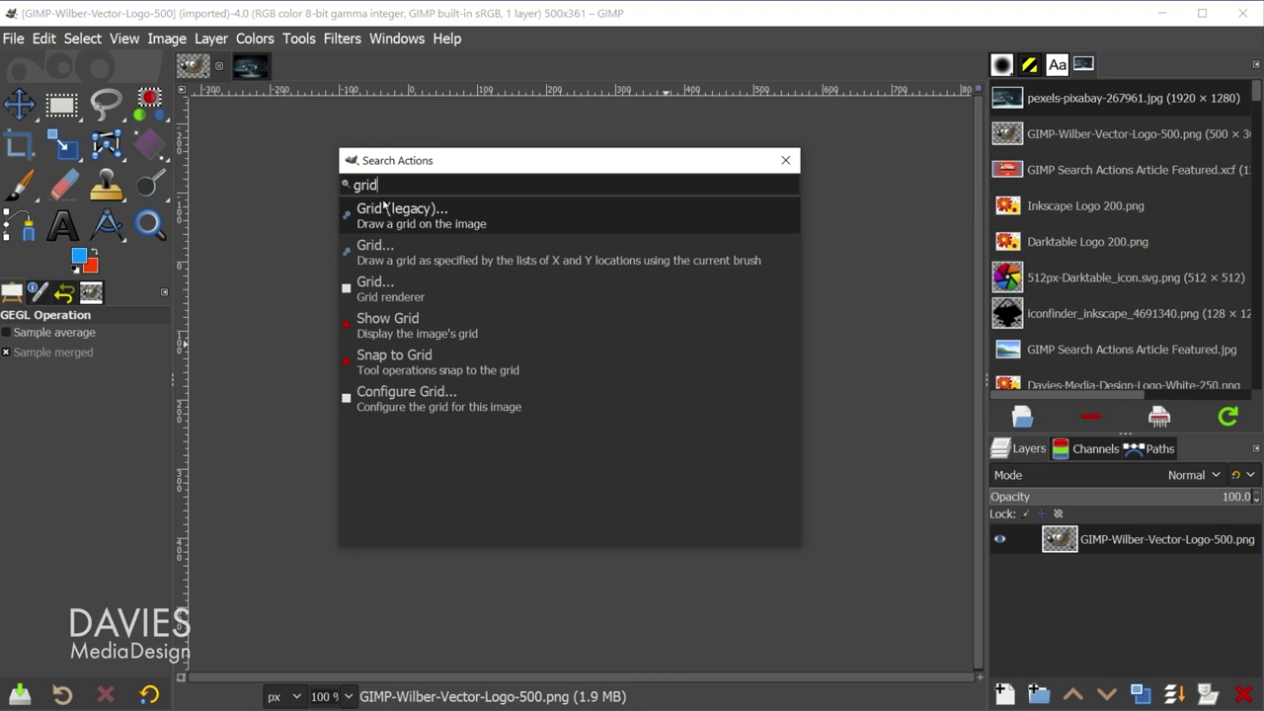
drag(404, 167, 676, 144)
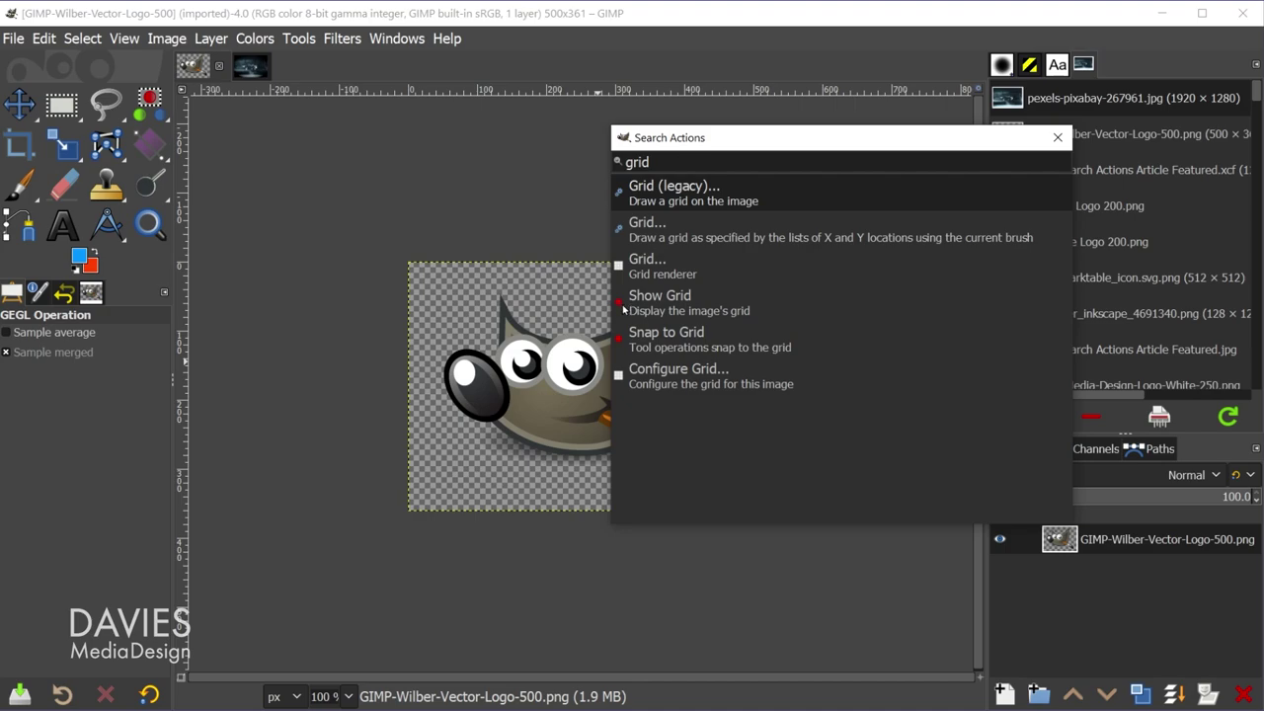
click(127, 40)
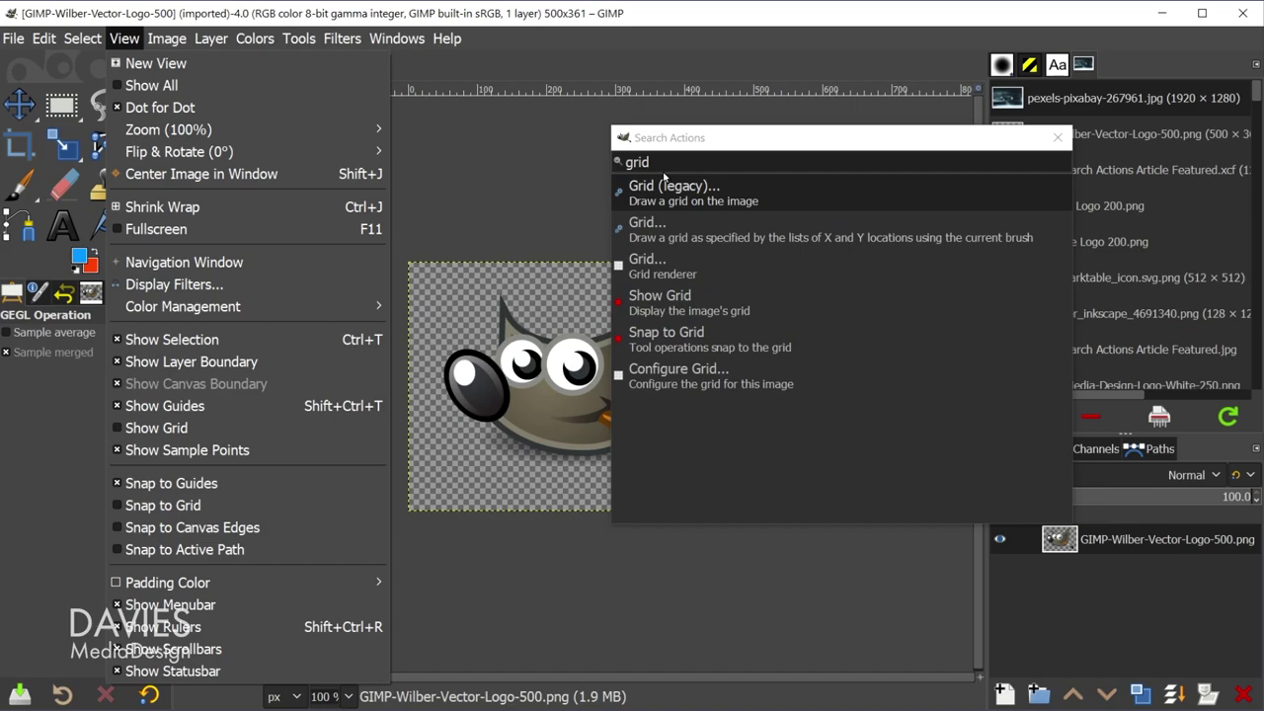
click(699, 148)
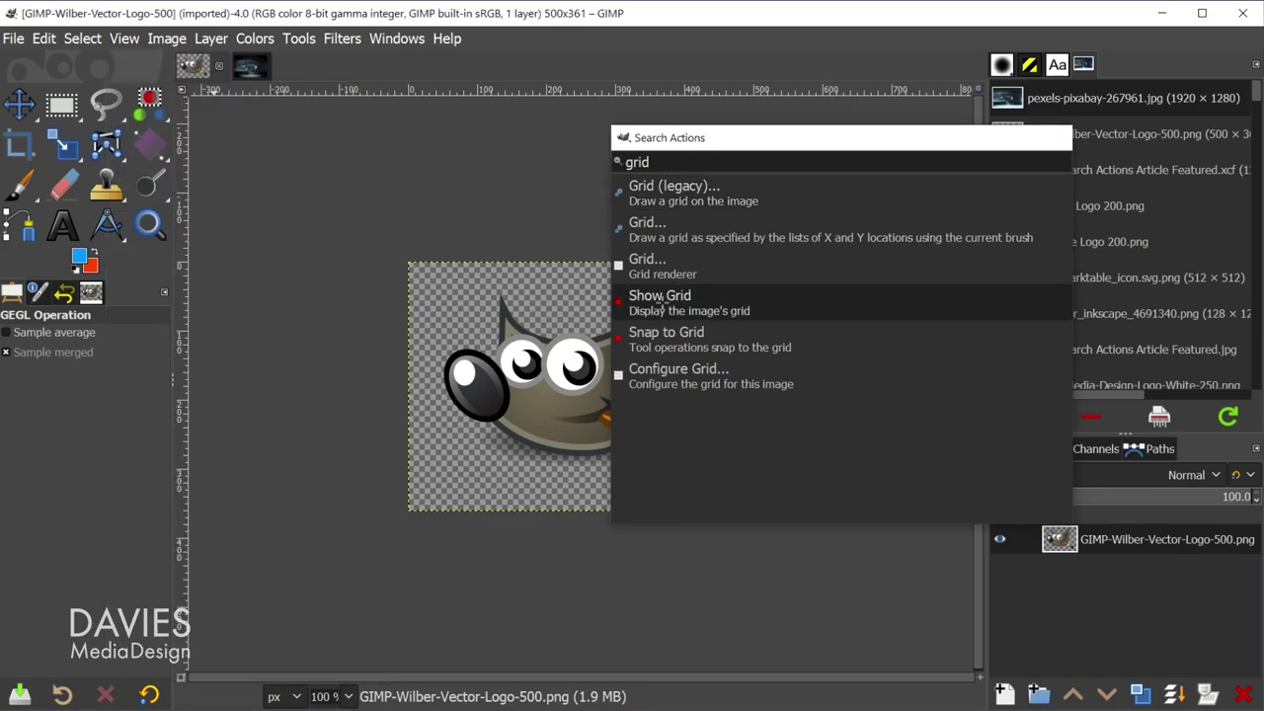
click(653, 308)
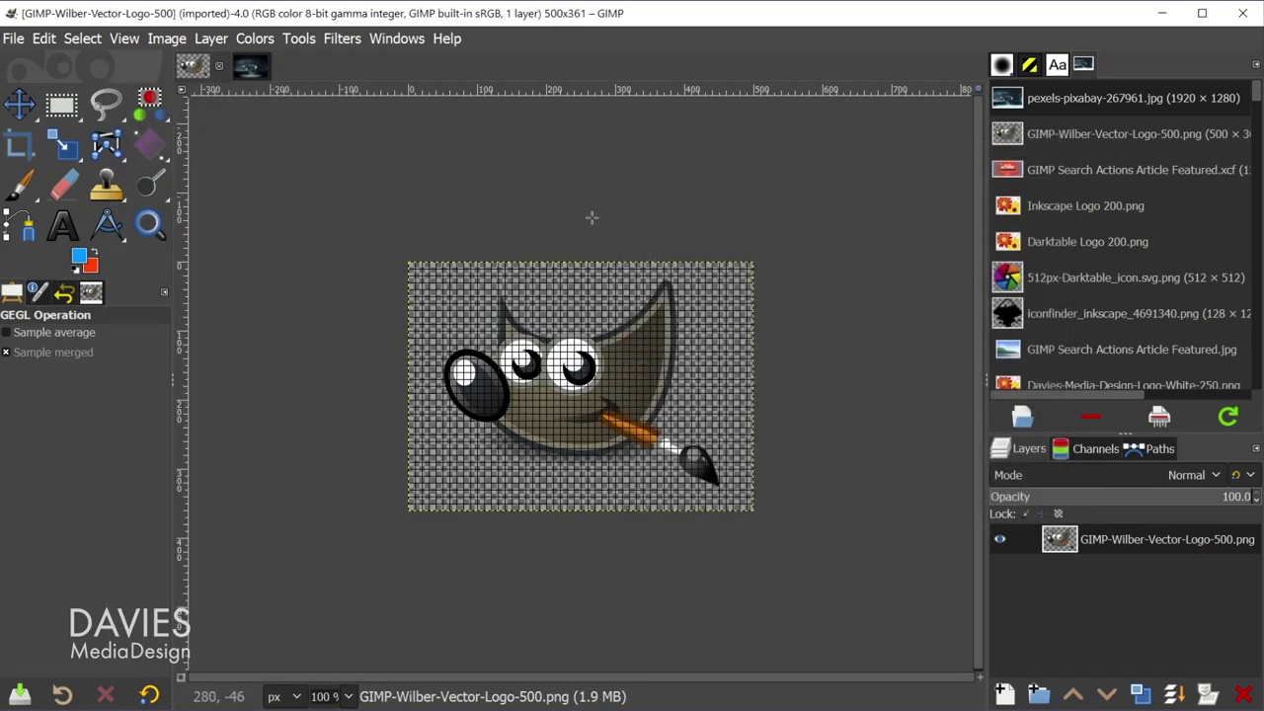
Step: Confirm the grid is on in the View menu, then toggle Show Grid off via the 'grid' search
click(124, 37)
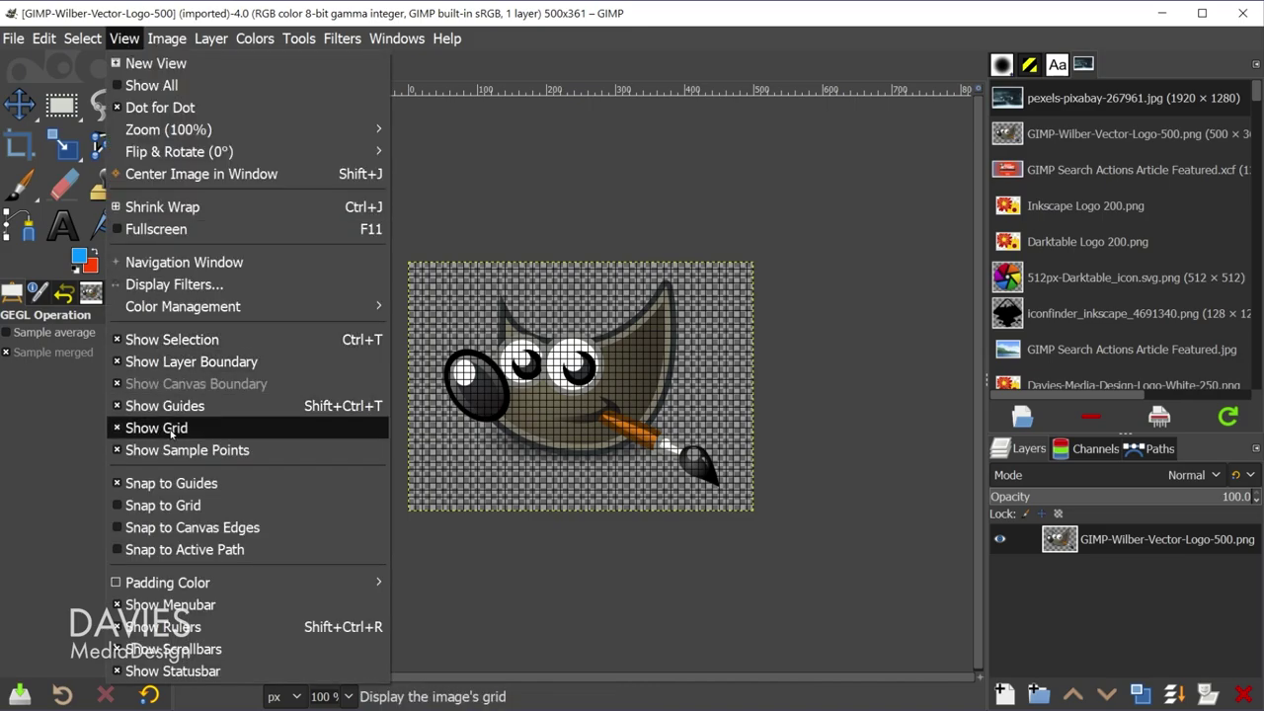
click(586, 19)
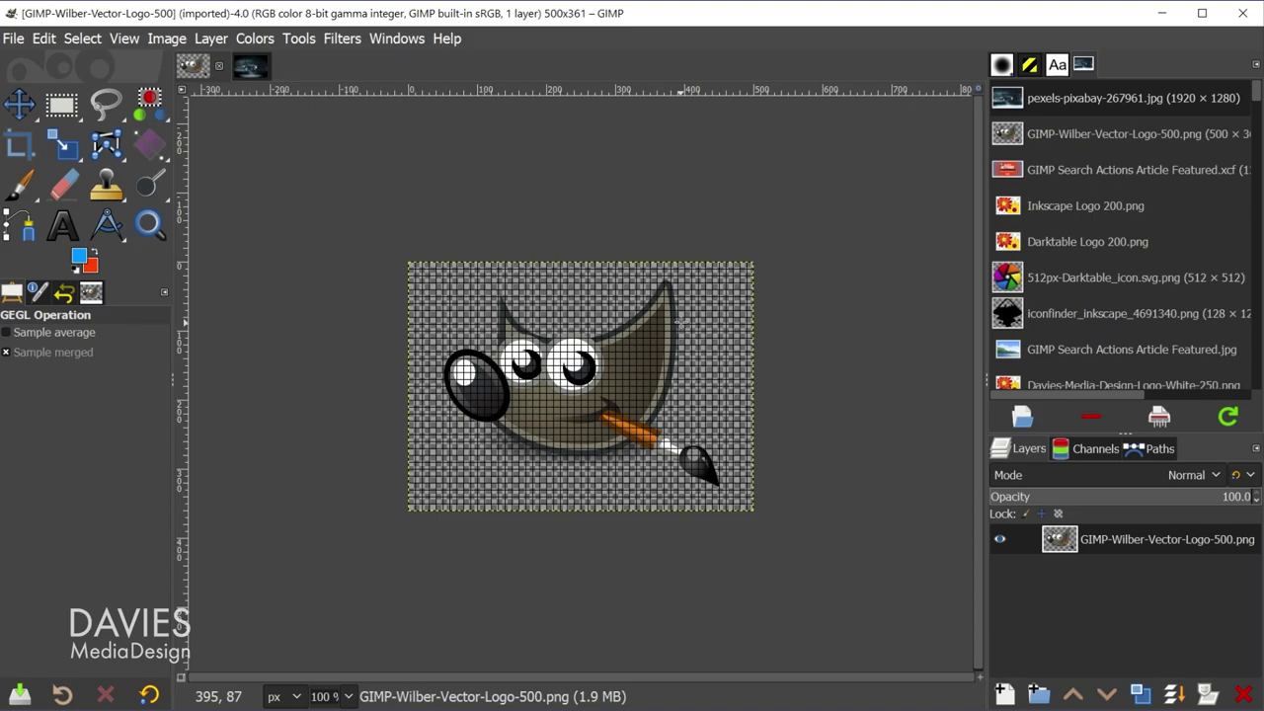
key(slash)
text(grid)
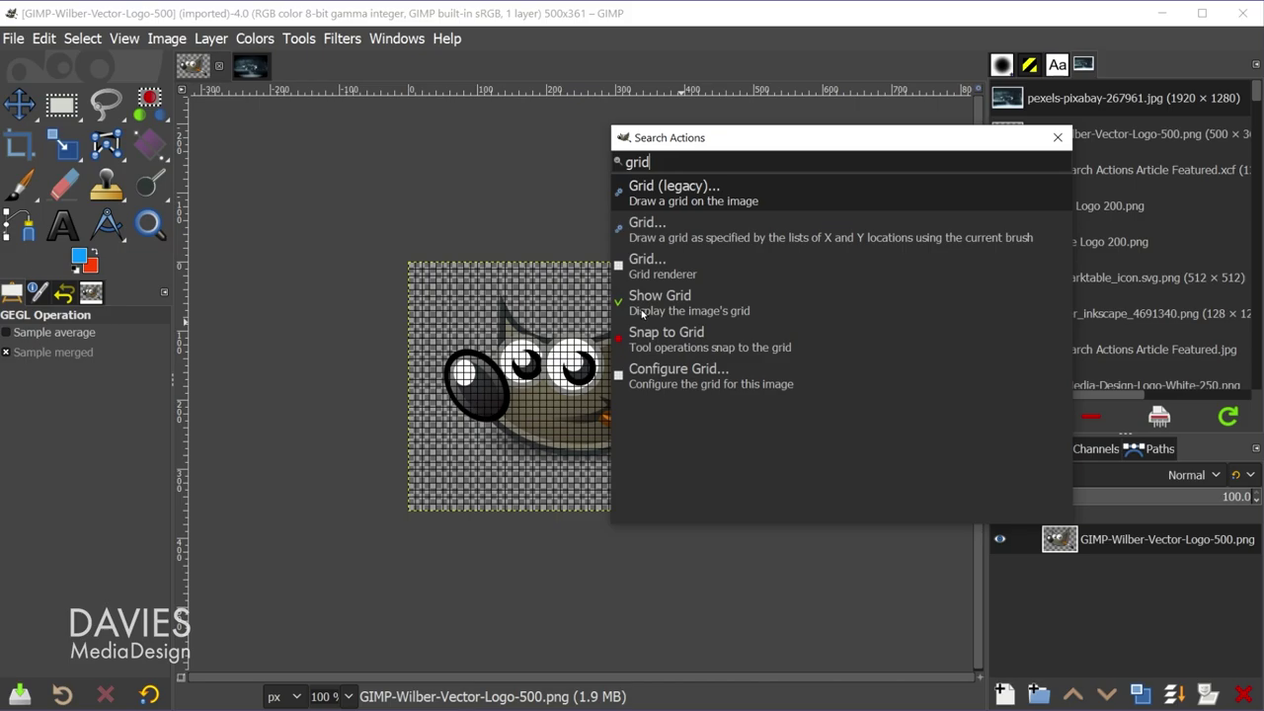
click(661, 309)
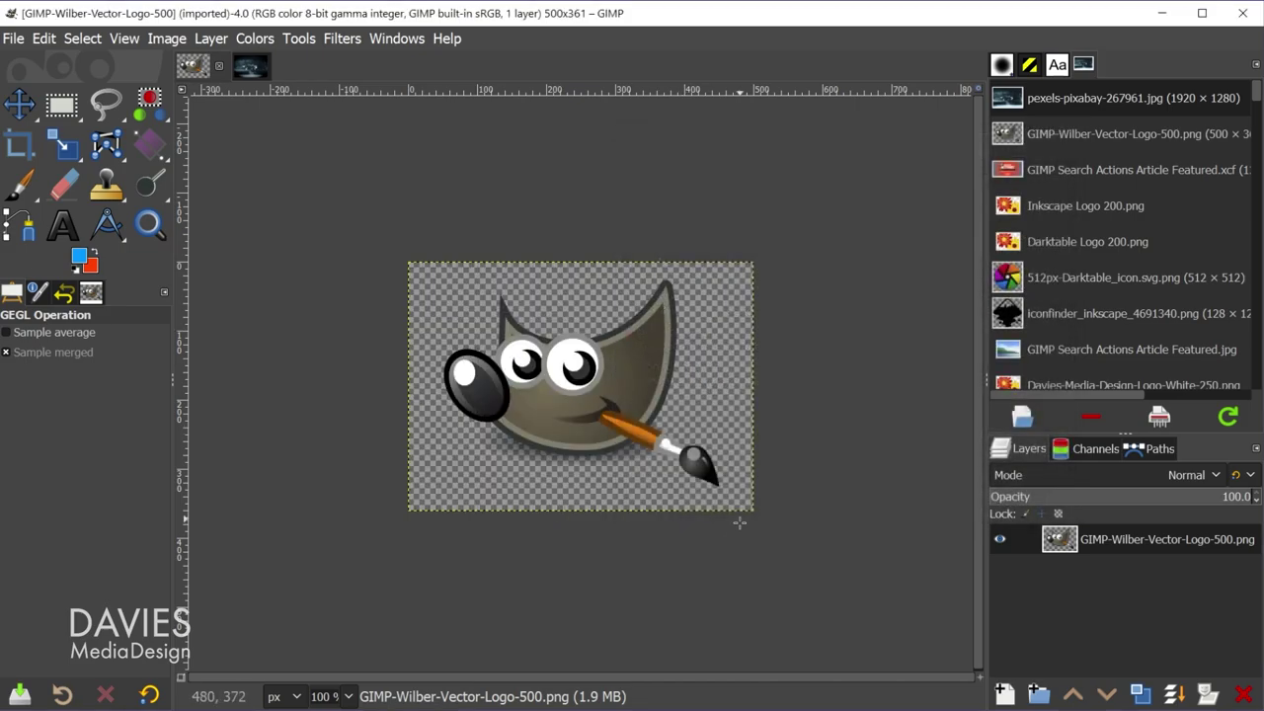